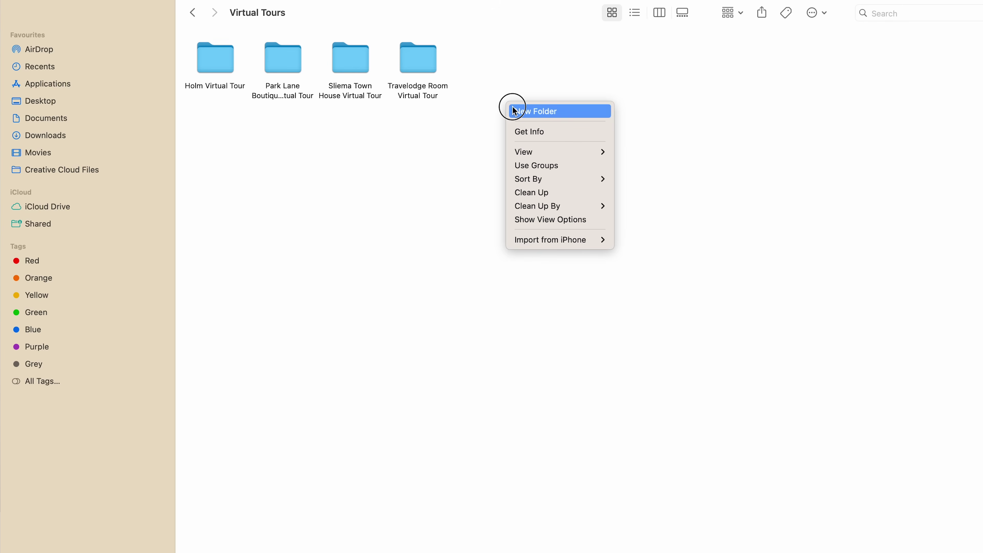
Create the 'Gresham Aparthotel Room Virtual Tour' folder and its Stitched subfolder.
left_click(513, 111)
type("Gresham Aparthotel Room Virtual Tour")
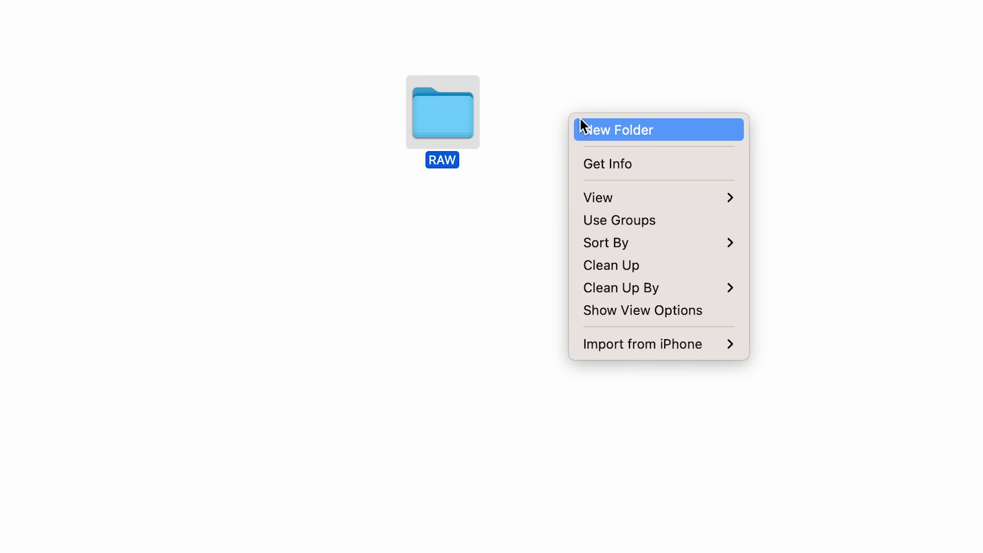
left_click(588, 126)
type("Stitched")
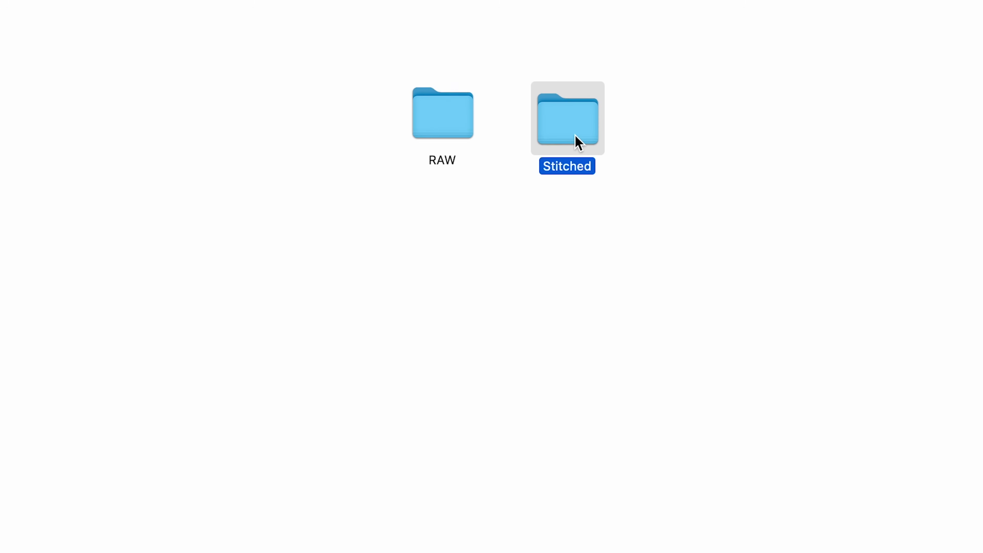
Add an Exports subfolder and copy all DCIM camera files into the RAW folder.
right_click(680, 133)
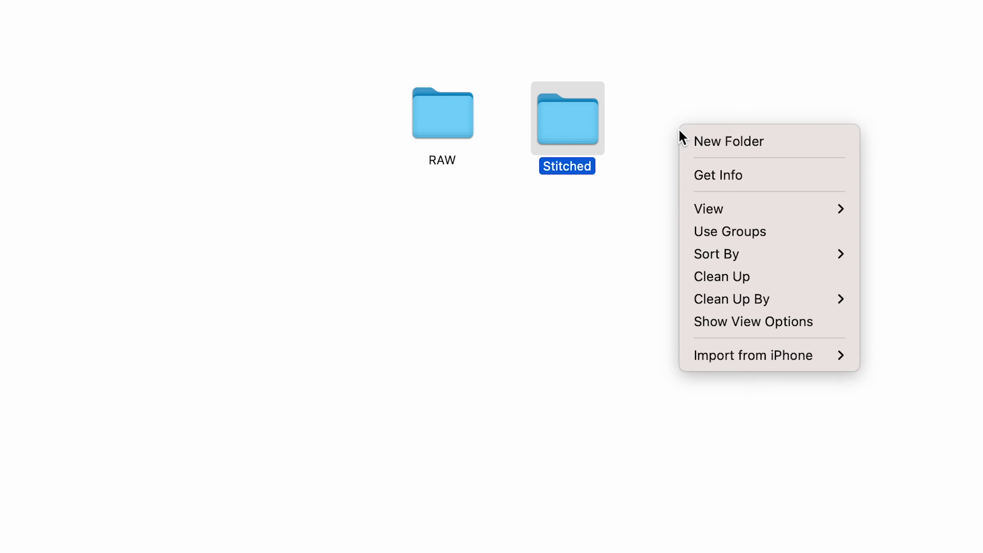
left_click(699, 141)
type("Exports")
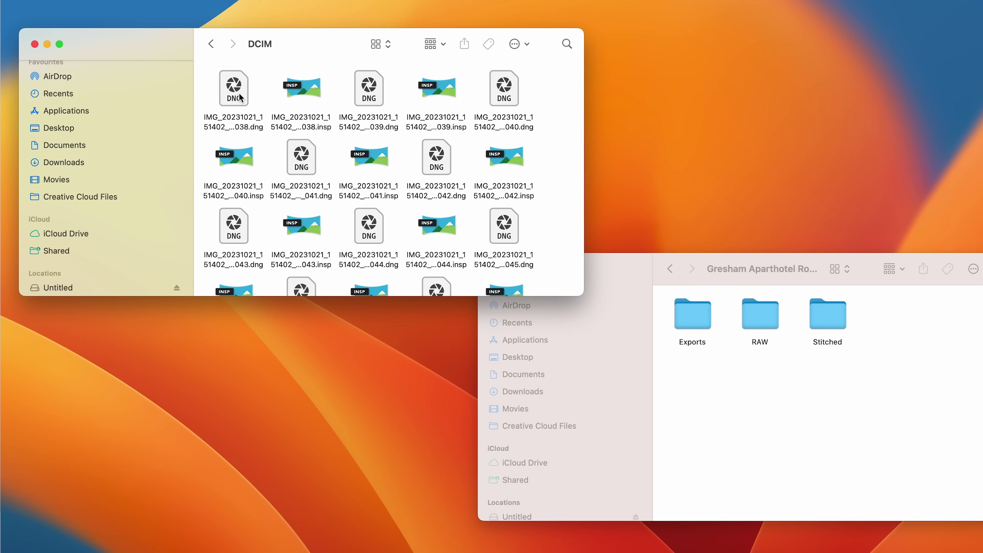
key("cmd+a")
left_click_drag(286, 97, 767, 325)
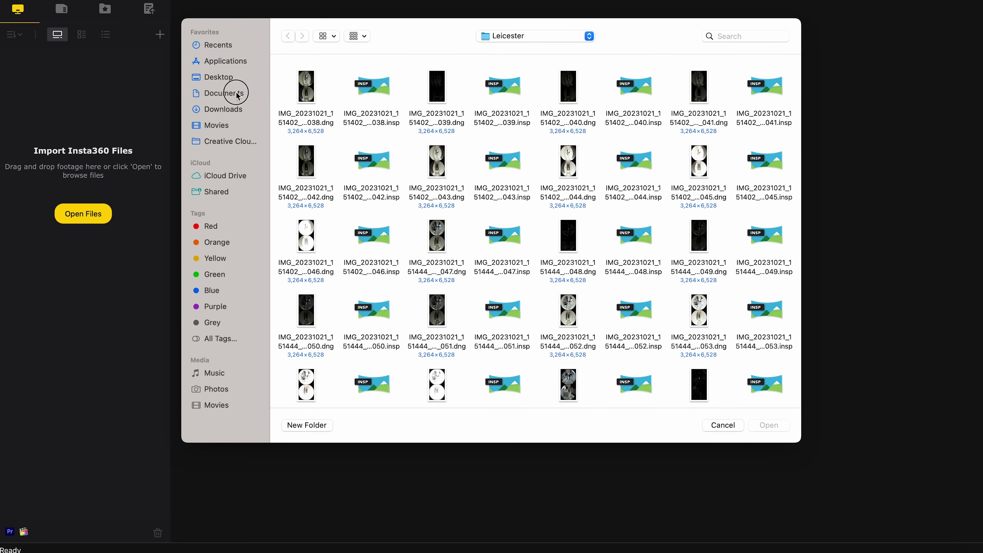
Browse to Documents > Virtual Tours > Gresham > RAW and list the files grouped by Kind.
left_click(248, 94)
double_click(568, 162)
double_click(301, 89)
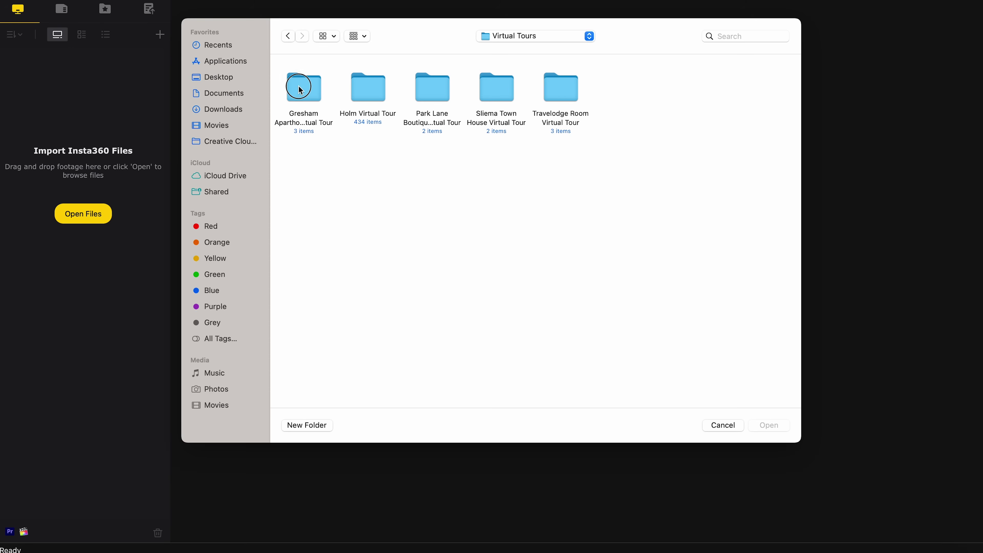
double_click(368, 96)
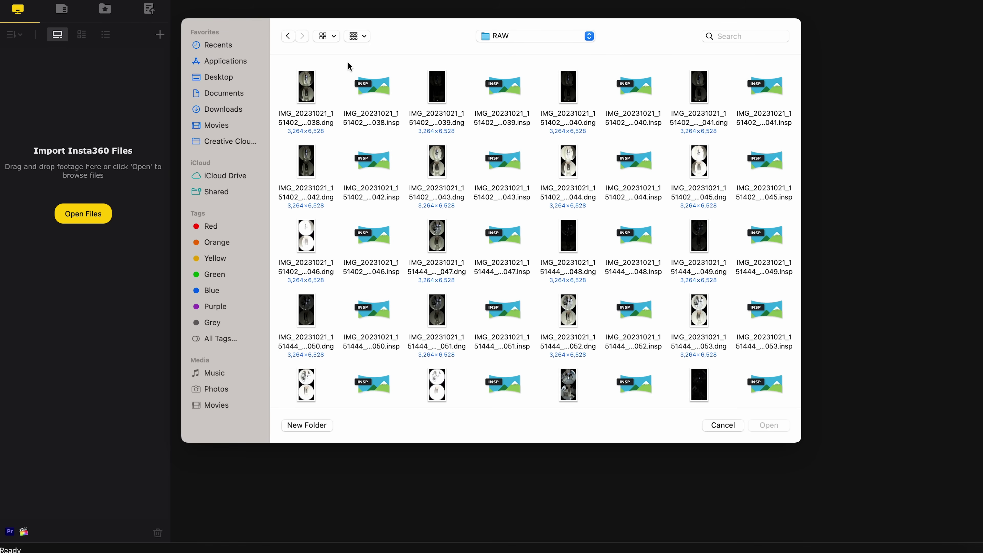
left_click(334, 37)
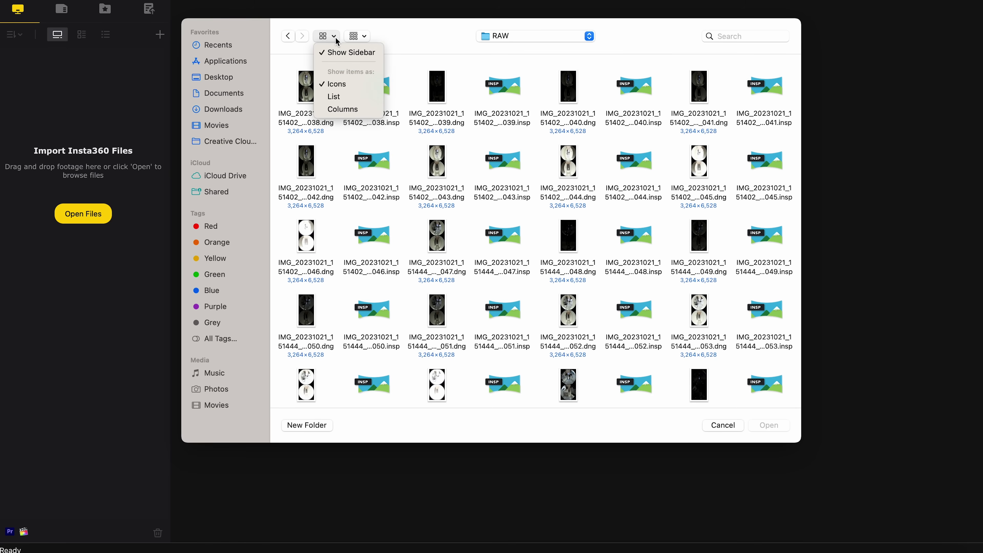
left_click(342, 96)
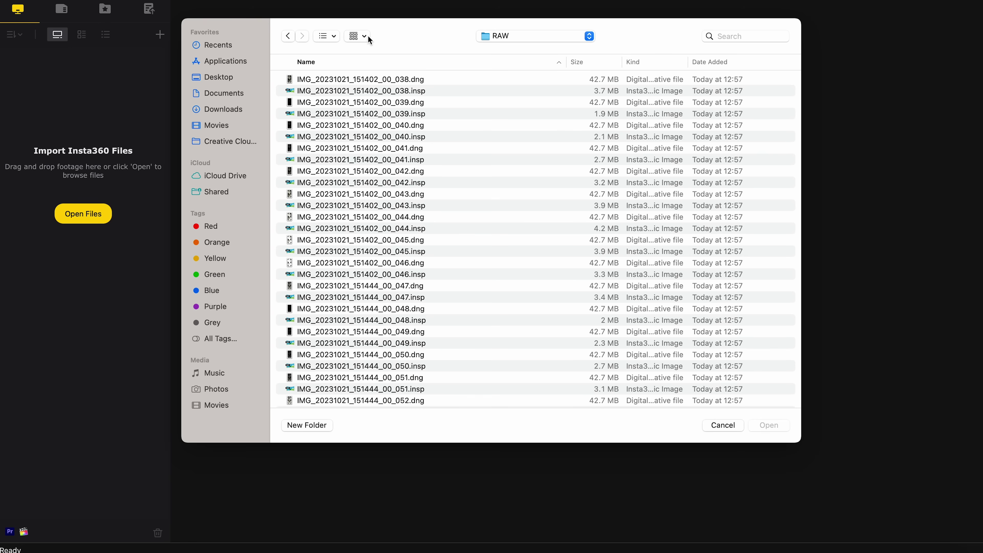
left_click(368, 35)
left_click(370, 91)
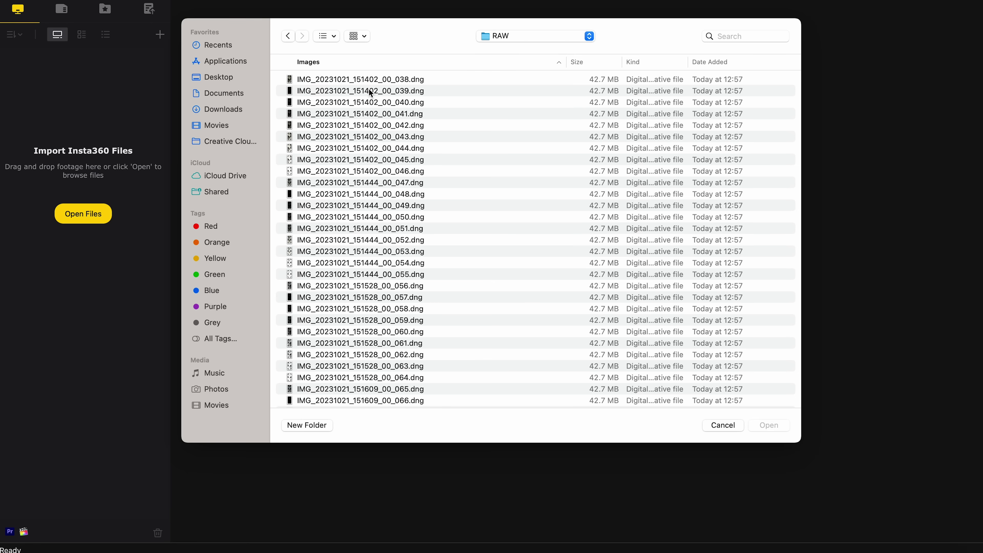
Select the .dng images 038 through 100 and import them.
left_click(373, 80)
scroll(371, 230, "down", 15)
left_click(391, 292, "shift")
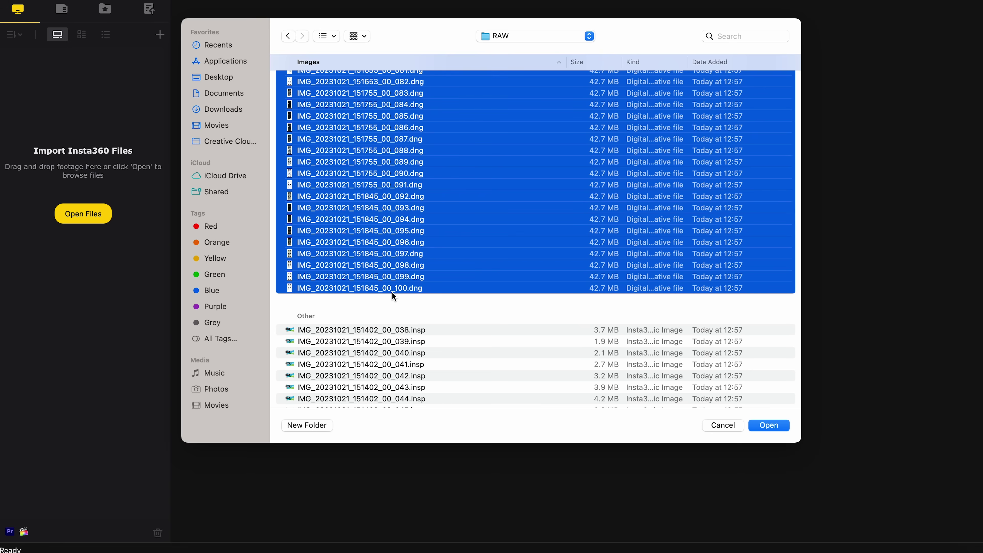
left_click(757, 423)
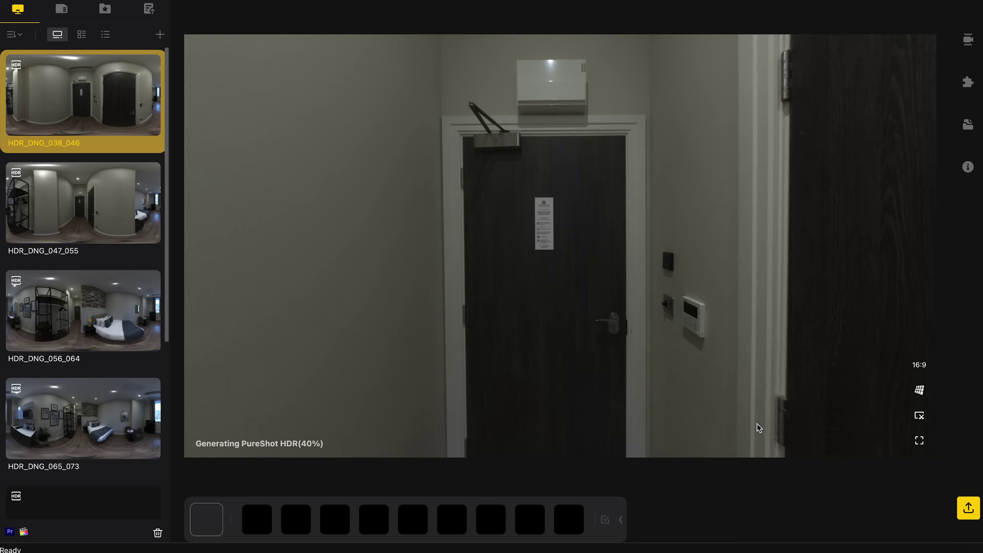
Set HDR_DNG_056_064 to Normal stitching, then select every panorama in the library.
left_click(66, 300)
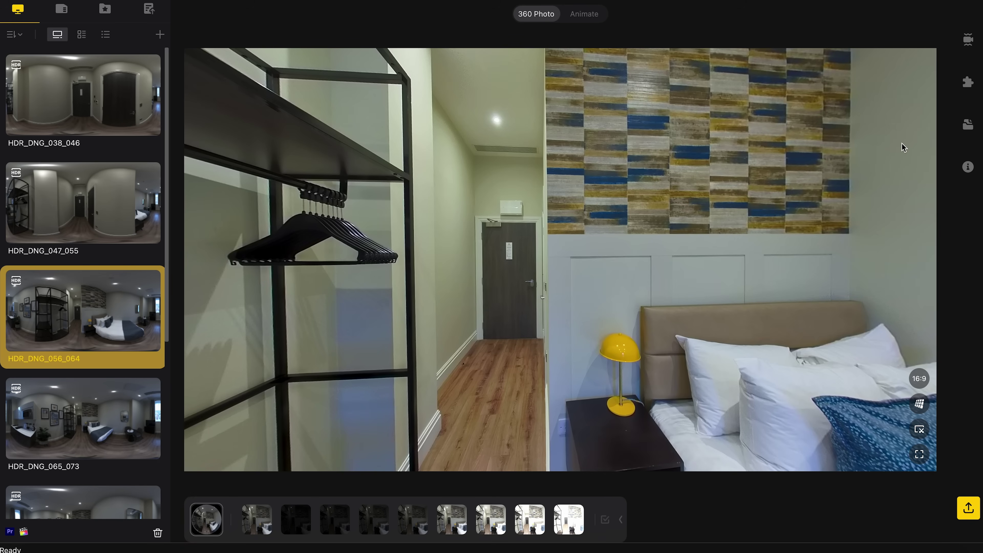
left_click(968, 83)
left_click(943, 72)
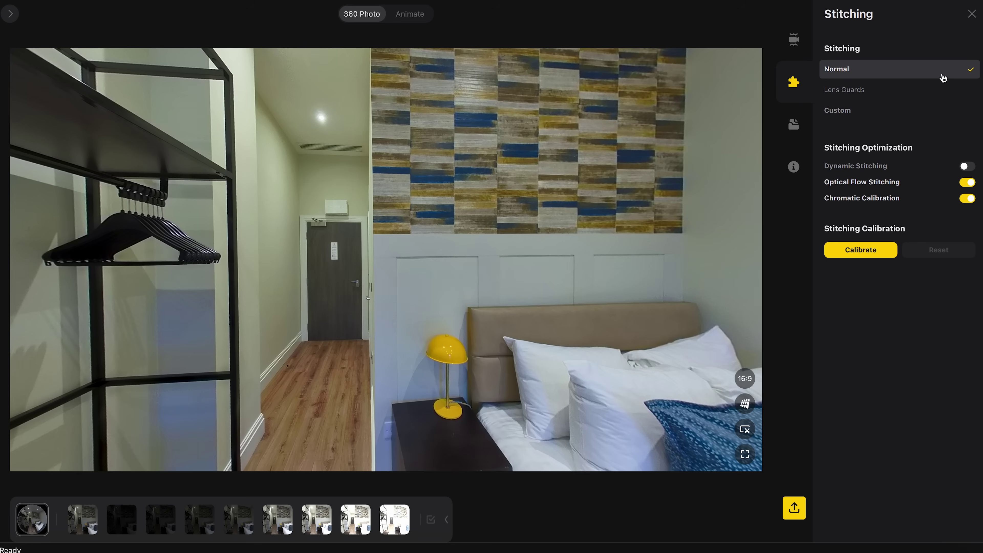
left_click(793, 82)
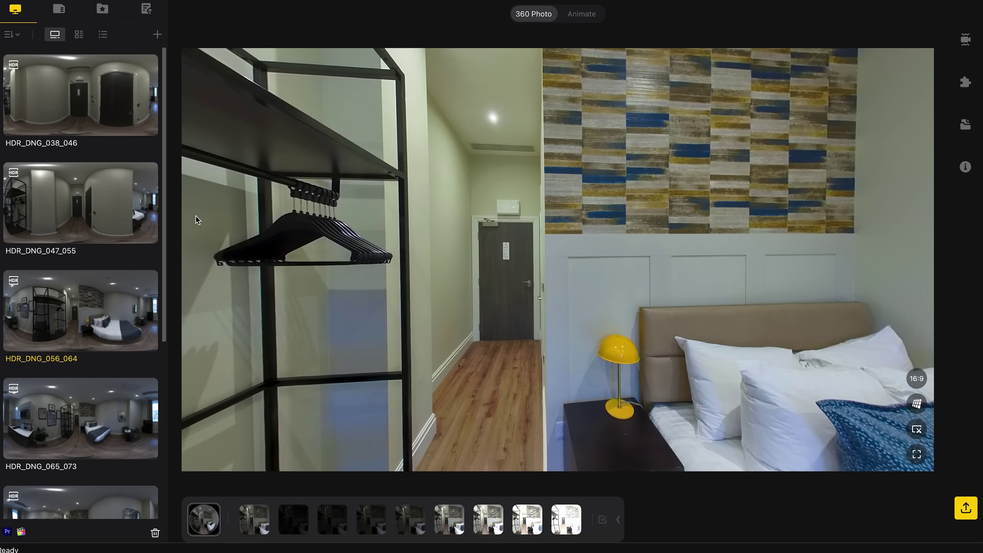
left_click(127, 287)
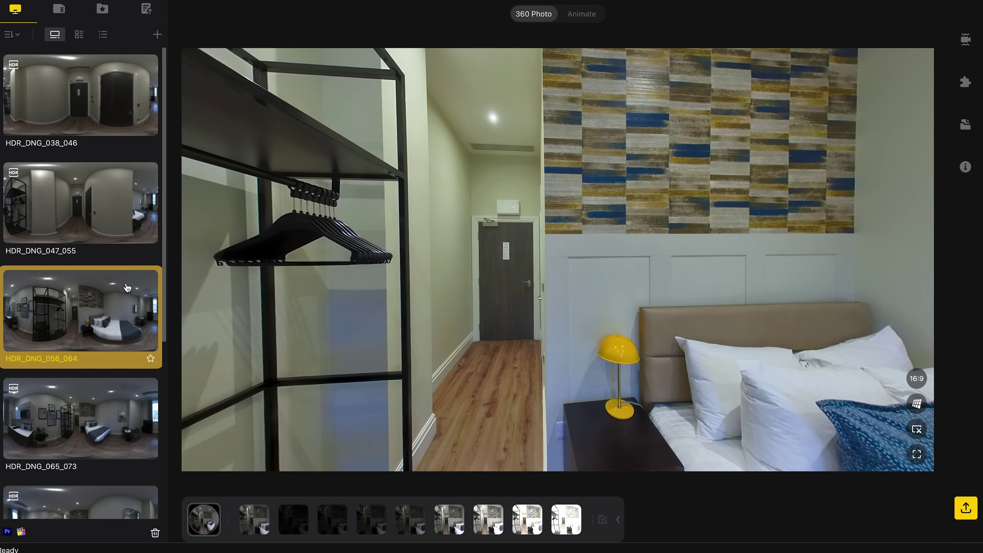
key("super+a")
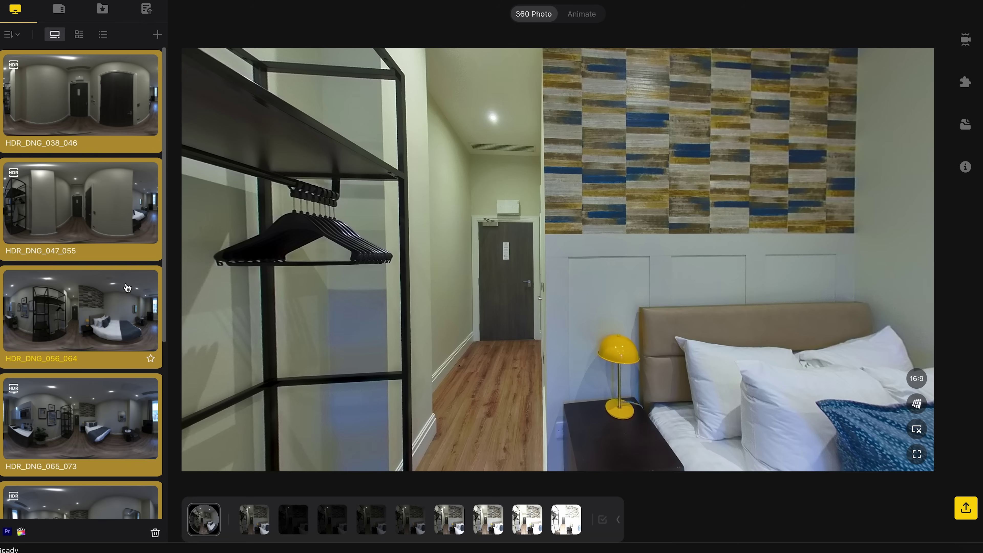
Choose Export 360 photo and set the destination to the tour's Stitched folder.
left_click(966, 512)
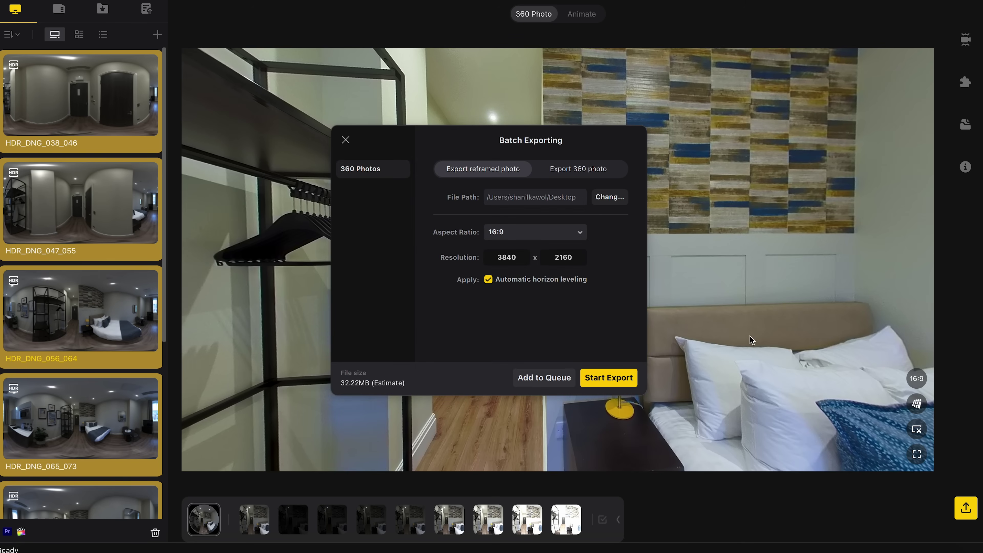
left_click(582, 173)
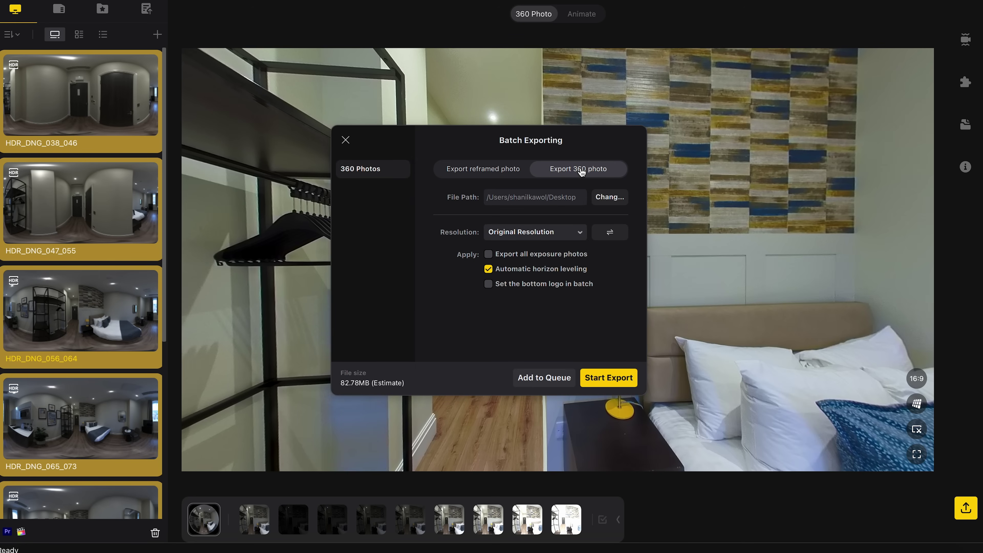
left_click(610, 198)
left_click(251, 200)
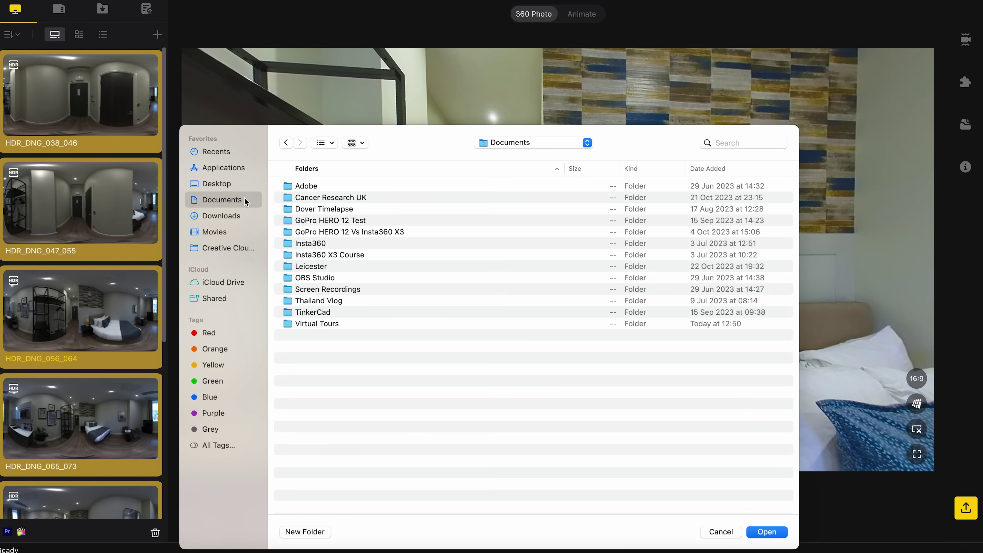
double_click(335, 329)
double_click(374, 188)
double_click(329, 215)
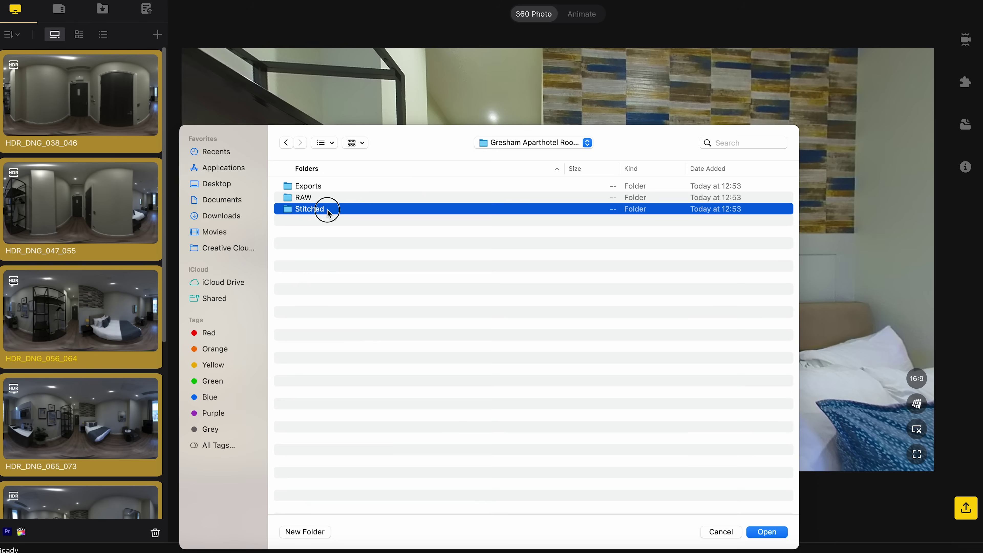
left_click(766, 532)
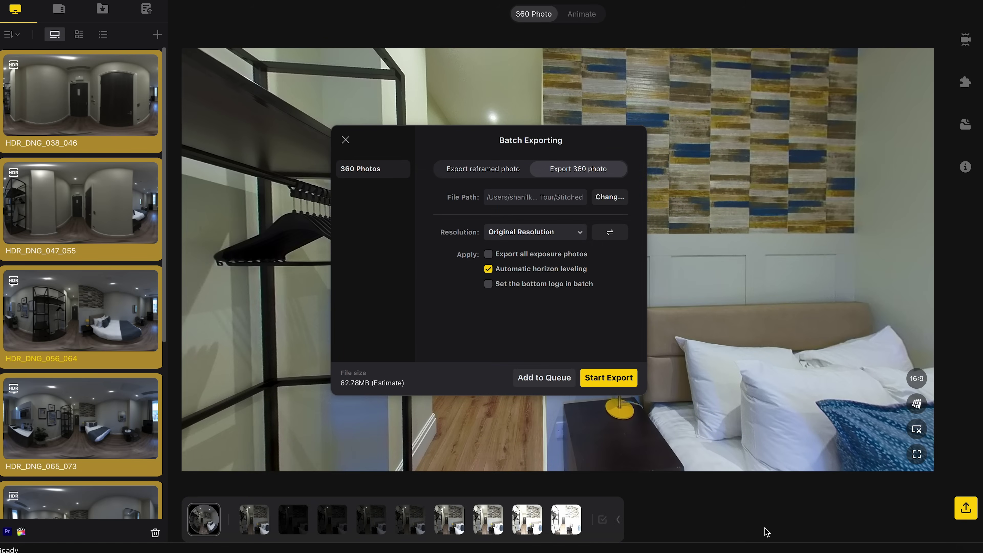
Keep Original Resolution, include all exposure photos, and start exporting the seven panoramas.
left_click(580, 234)
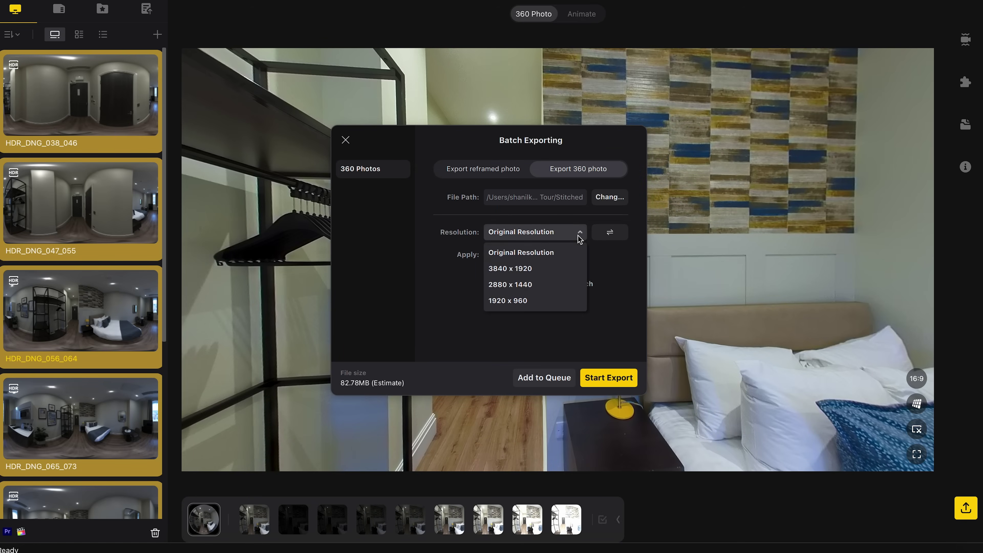
left_click(573, 249)
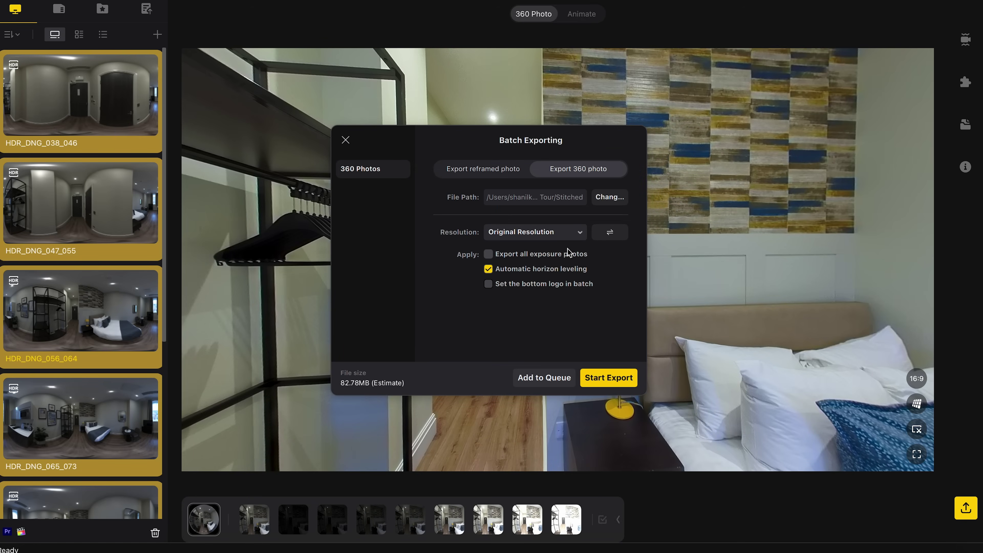
left_click(564, 258)
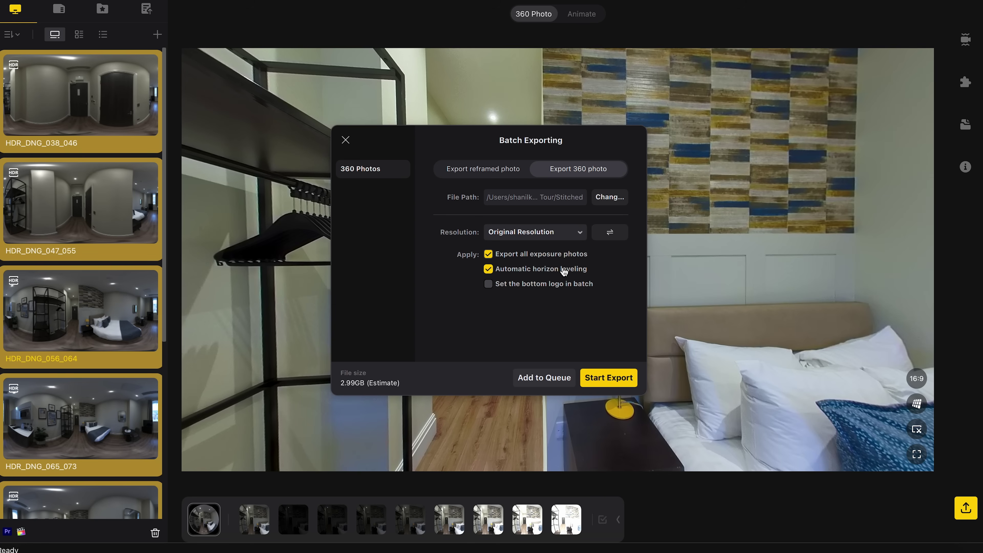
left_click(607, 378)
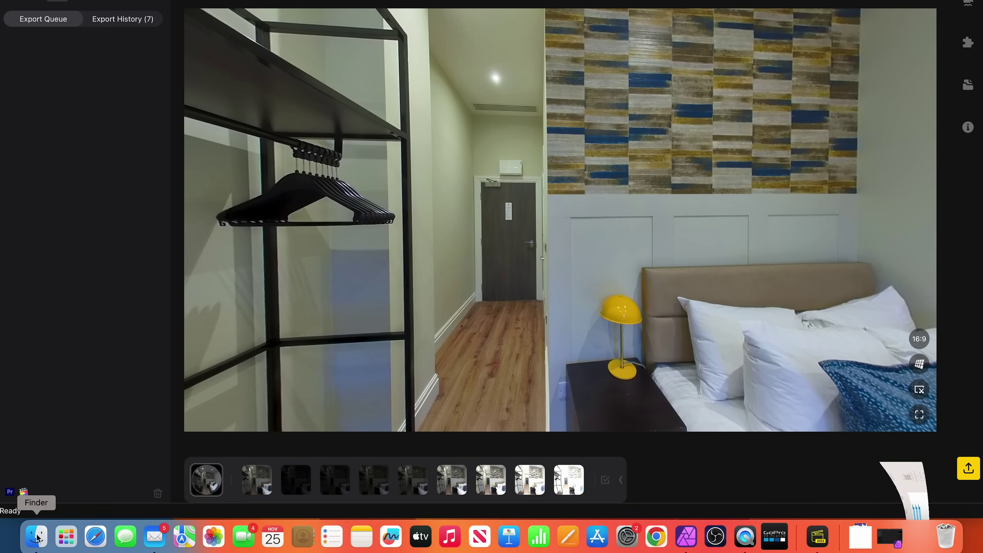
From Stitched > 065–073 bracket folder, drag IMG_20231021_151609_00_merged.dng onto Affinity Photo.
left_click(37, 536)
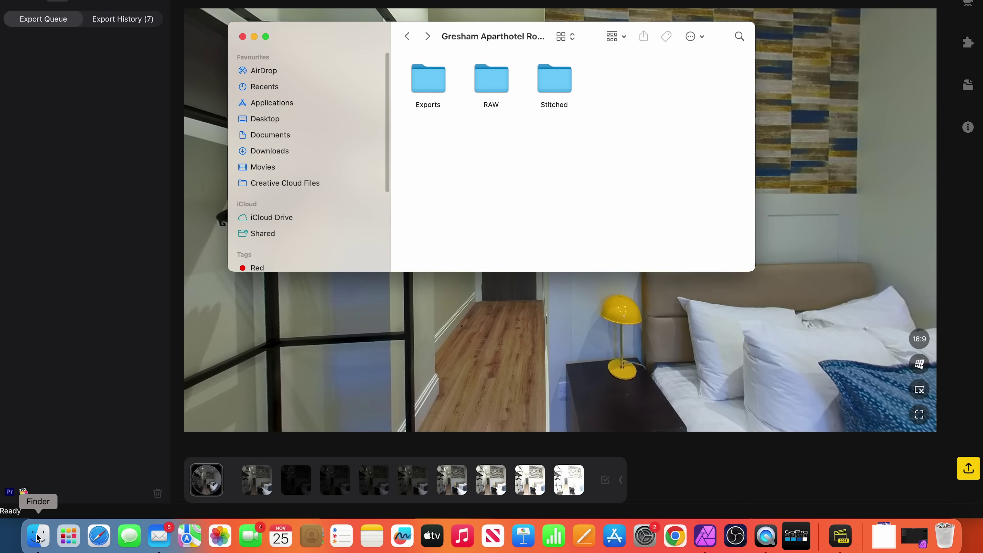
double_click(553, 81)
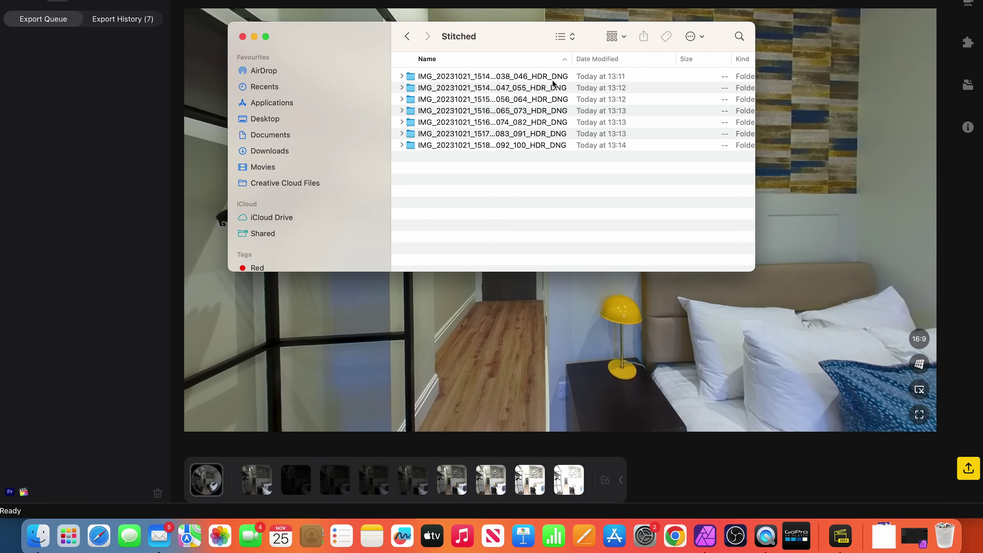
double_click(554, 112)
left_click(551, 80)
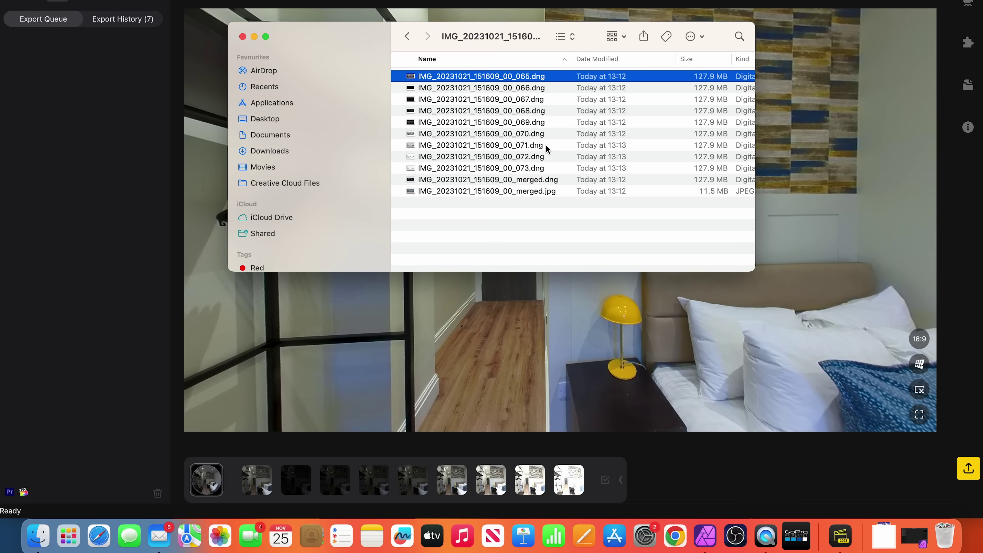
left_click(548, 169, "shift")
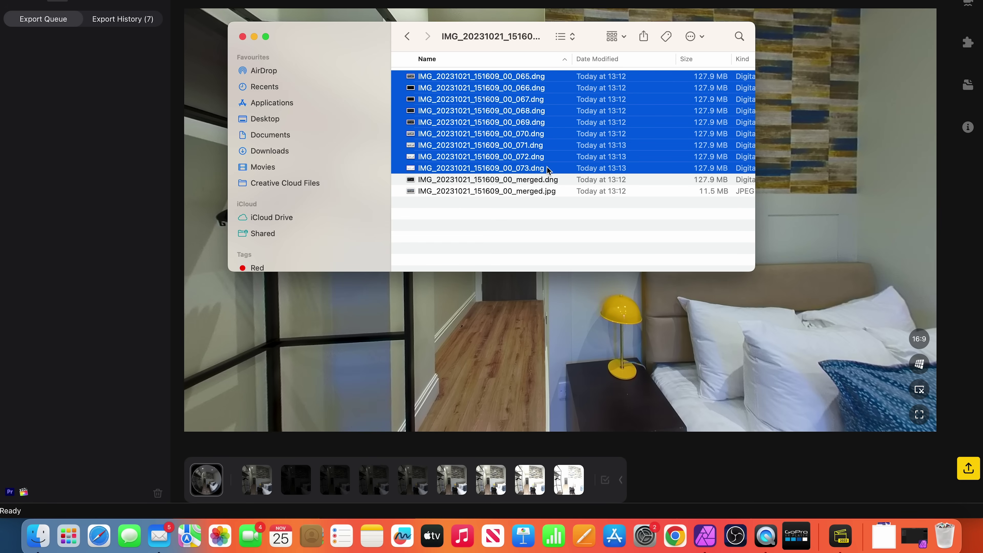
left_click(551, 182)
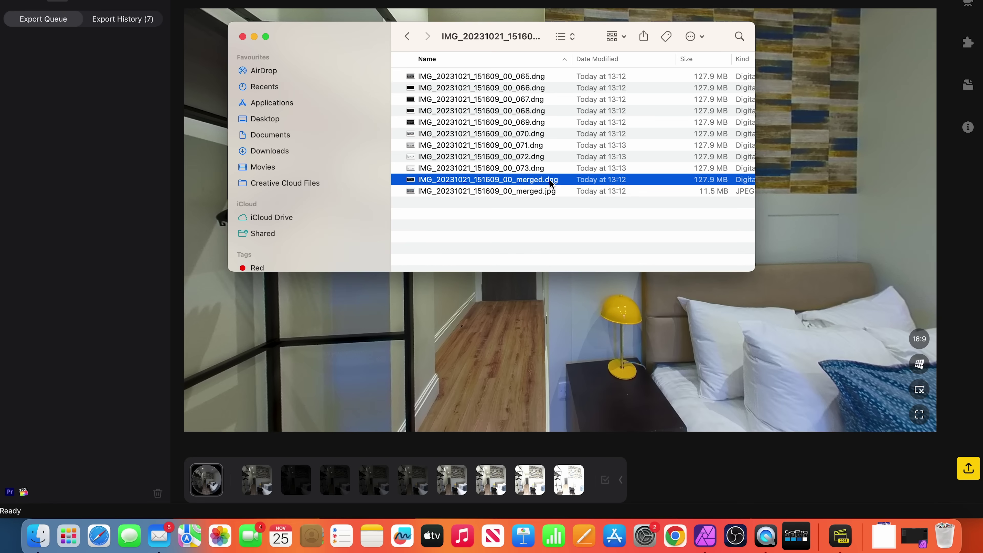
left_click(552, 193)
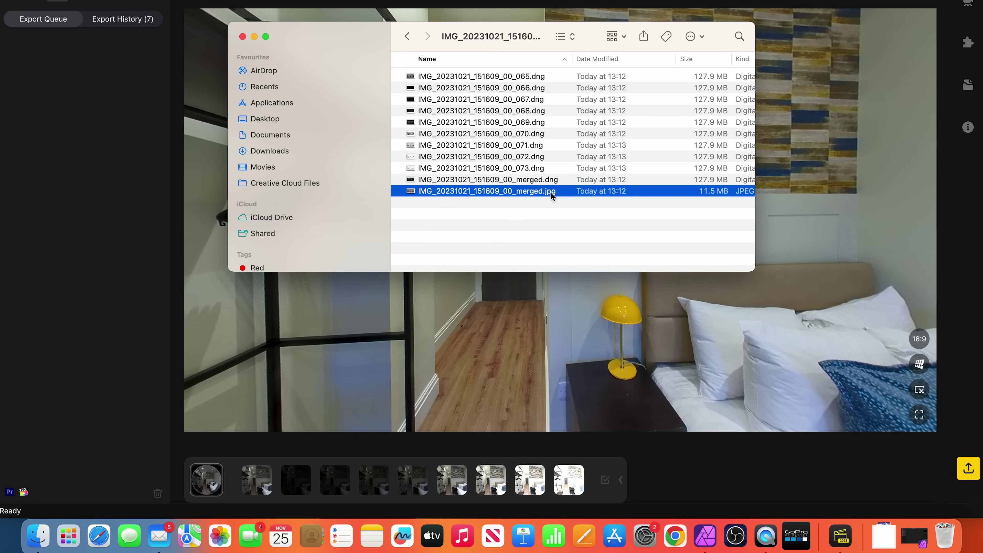
left_click_drag(551, 180, 705, 536)
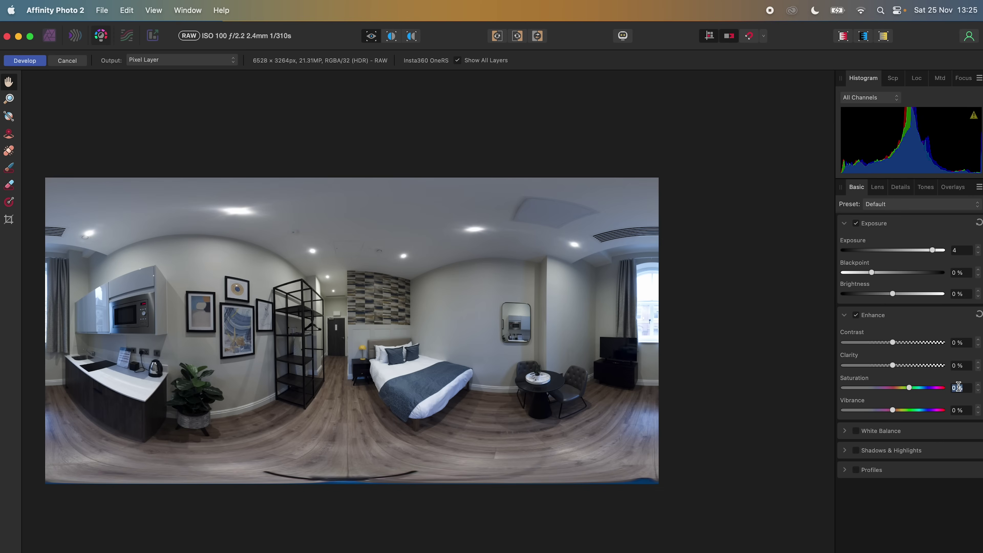
Develop the raw with Vibrance 25, White Balance and Shadows & Highlights enabled.
left_click(957, 409)
type("25")
left_click(856, 431)
left_click(856, 501)
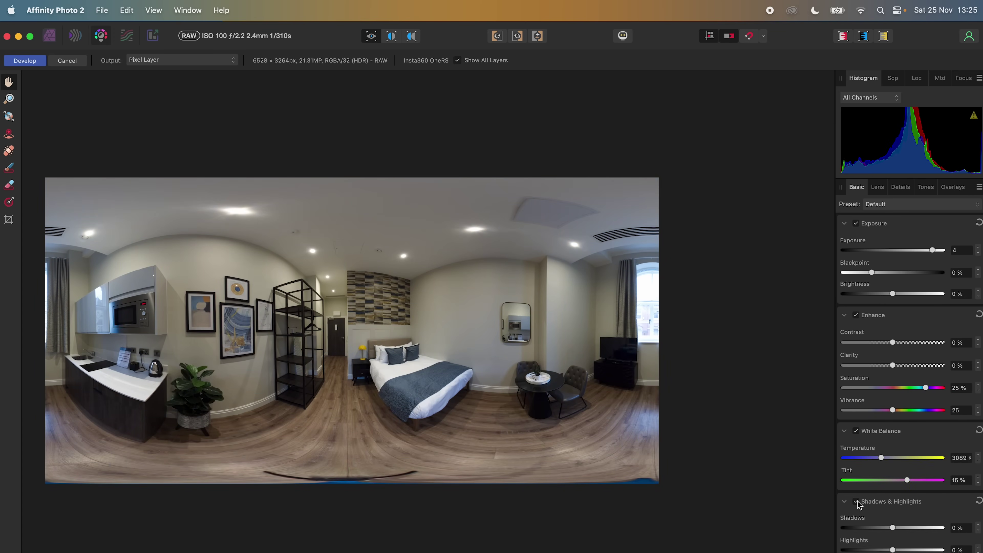
key("Return")
left_click(24, 60)
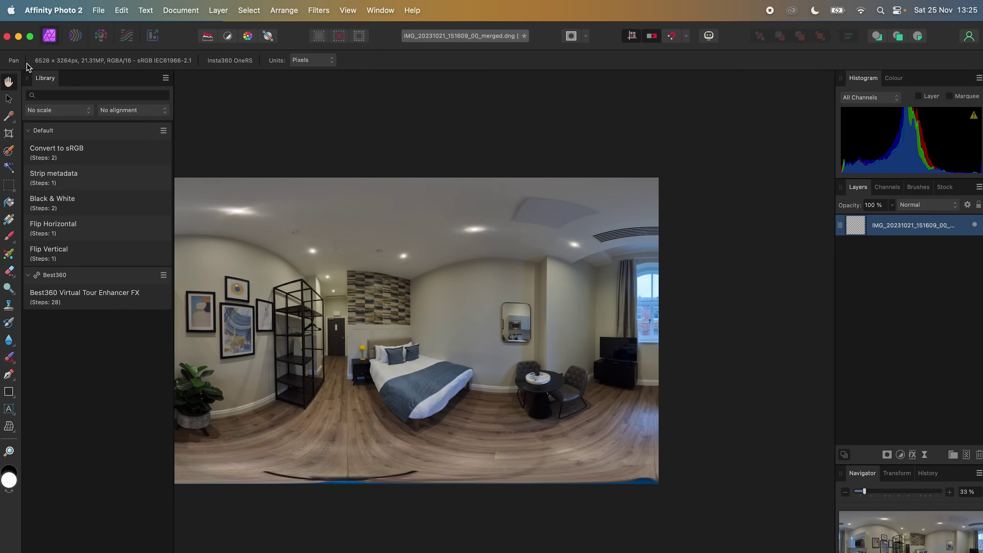
Apply an Equirectangular live projection, turn the view toward the window, and drag in the merged JPEG.
left_click(217, 10)
mouse_move(342, 233)
left_click(422, 252)
left_click_drag(425, 295, 385, 290)
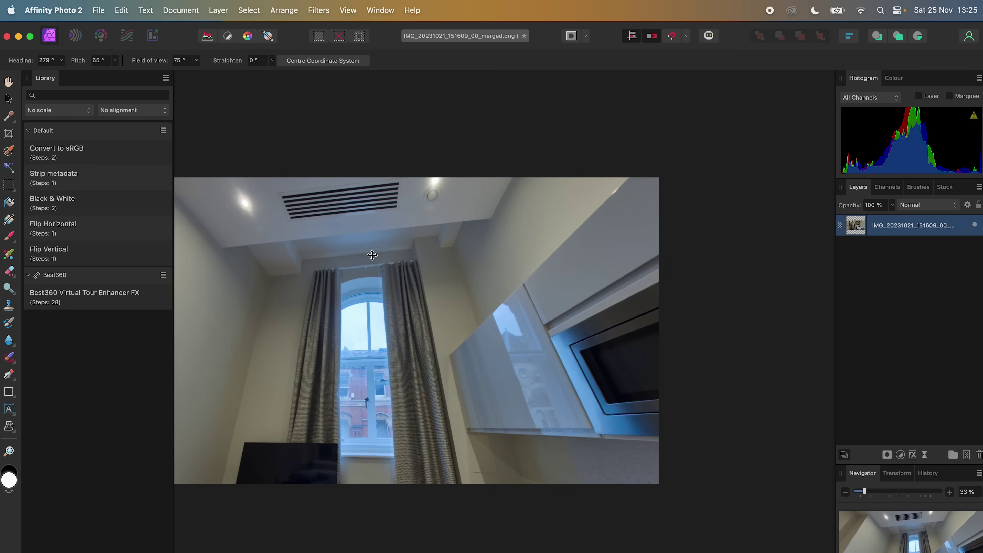
scroll(385, 290, "up", 5)
scroll(385, 290, "up", 1)
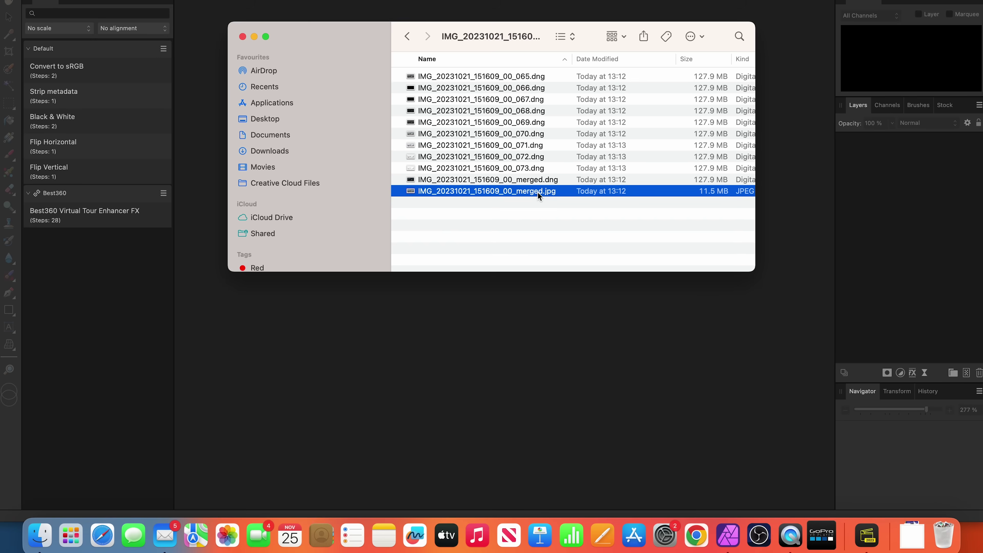
left_click_drag(538, 192, 531, 305)
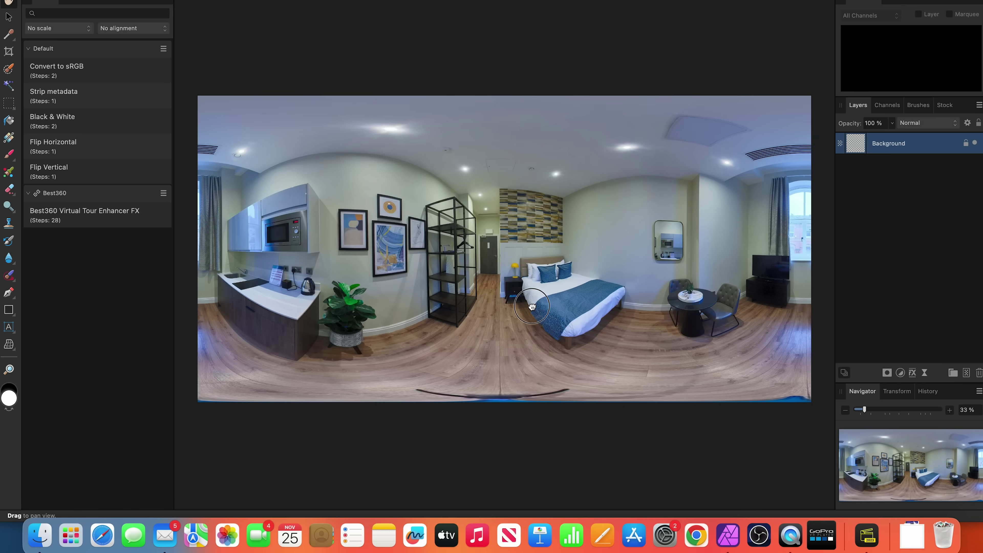
Apply a Perspective live projection to the merged JPEG panorama.
left_click(218, 10)
mouse_move(232, 250)
left_click(457, 294)
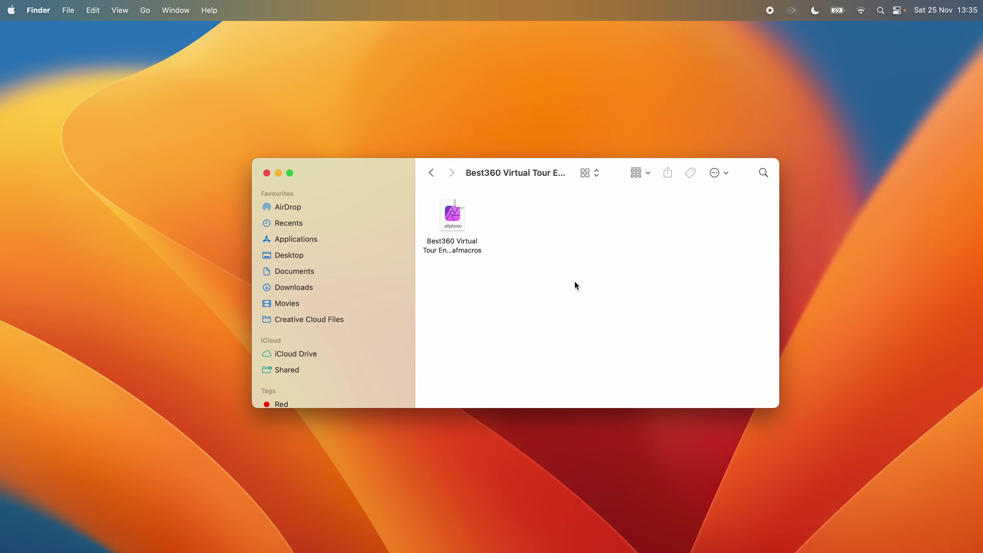
Import the Best360 .afmacros file into Affinity Photo's Library and confirm the import.
left_click(459, 218)
double_click(458, 218)
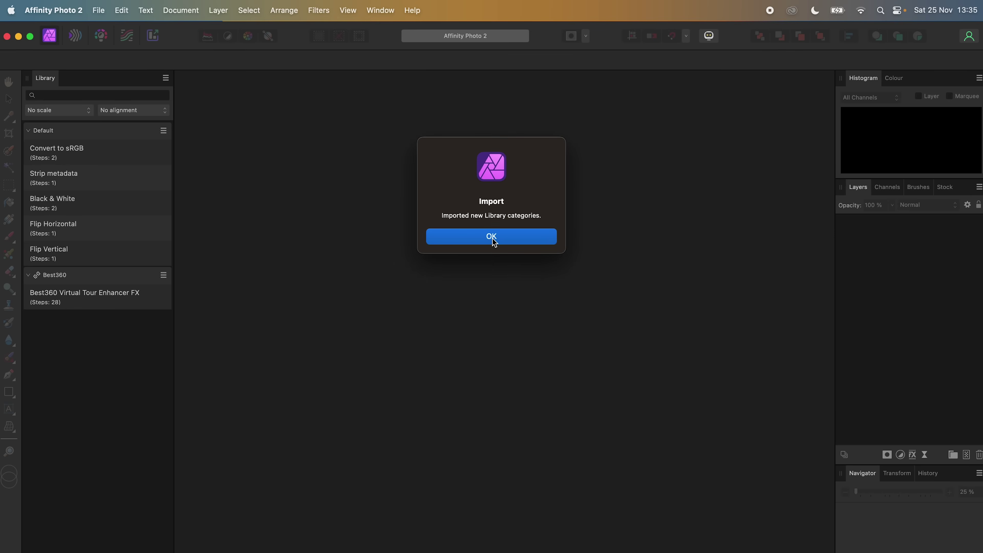
left_click(492, 237)
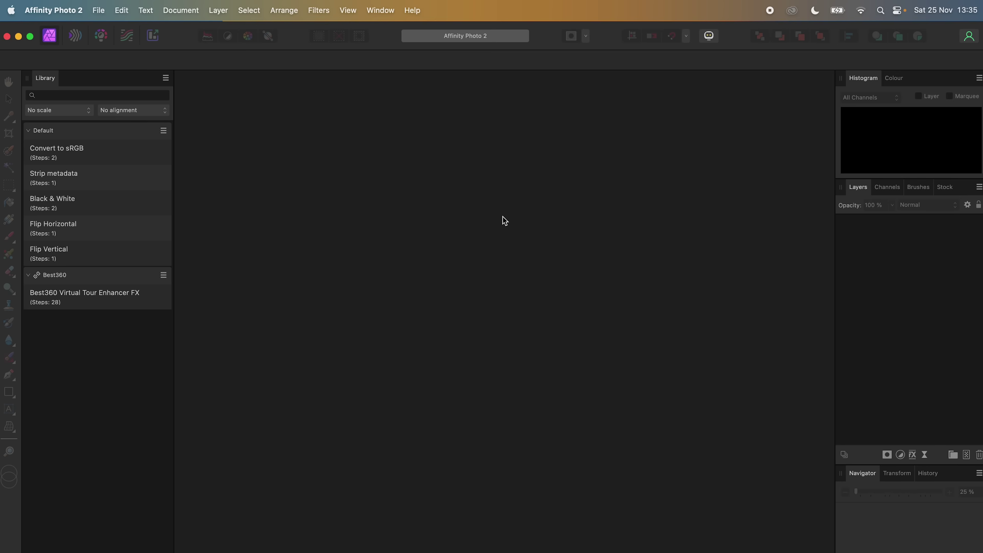
Start a New HDR Merge and browse to the Stitched 065–073 bracket folder.
left_click(103, 15)
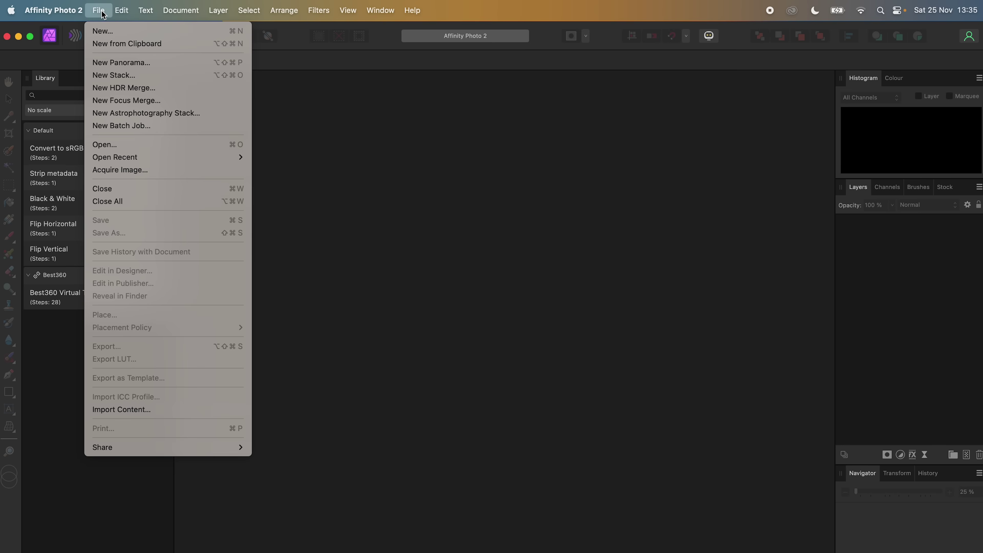
left_click(140, 92)
left_click(555, 287)
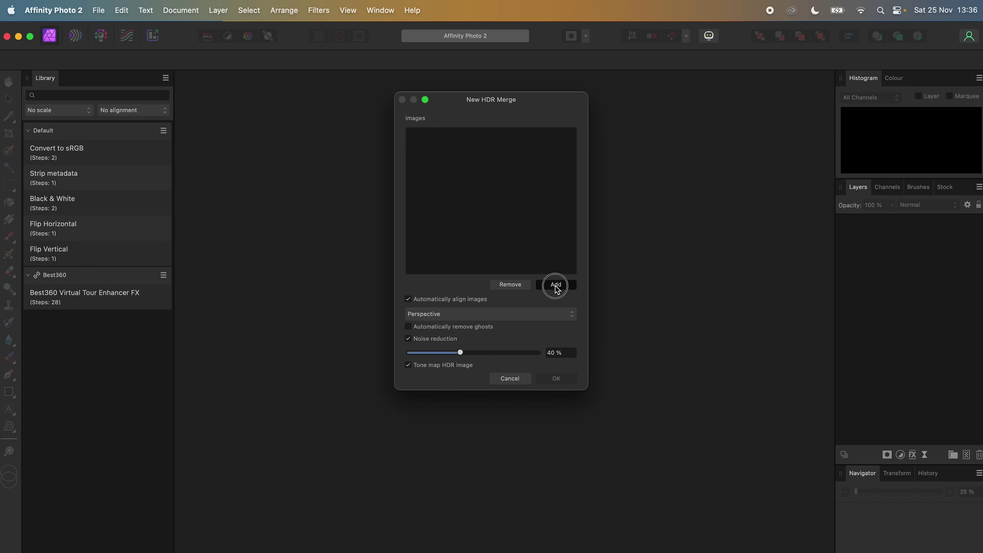
double_click(485, 175)
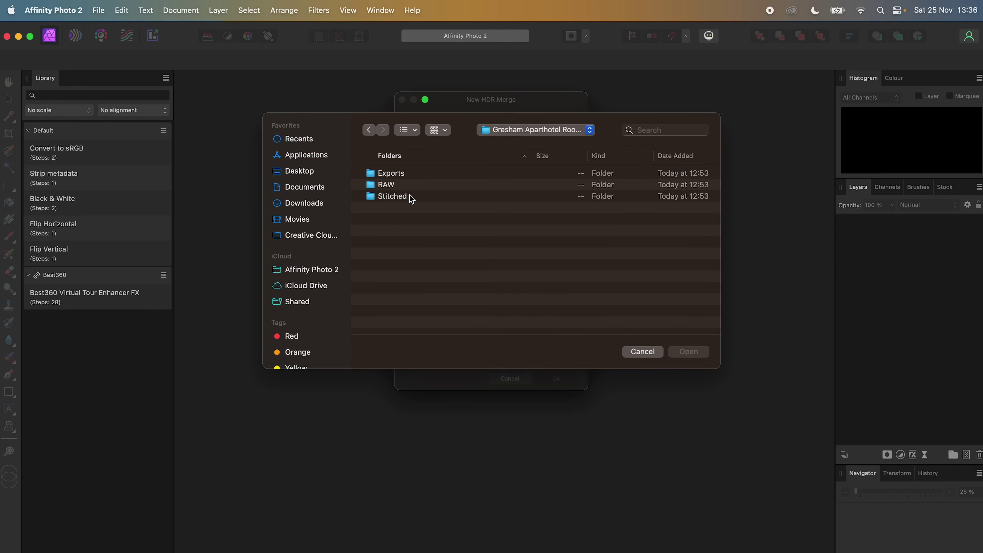
double_click(392, 197)
double_click(411, 207)
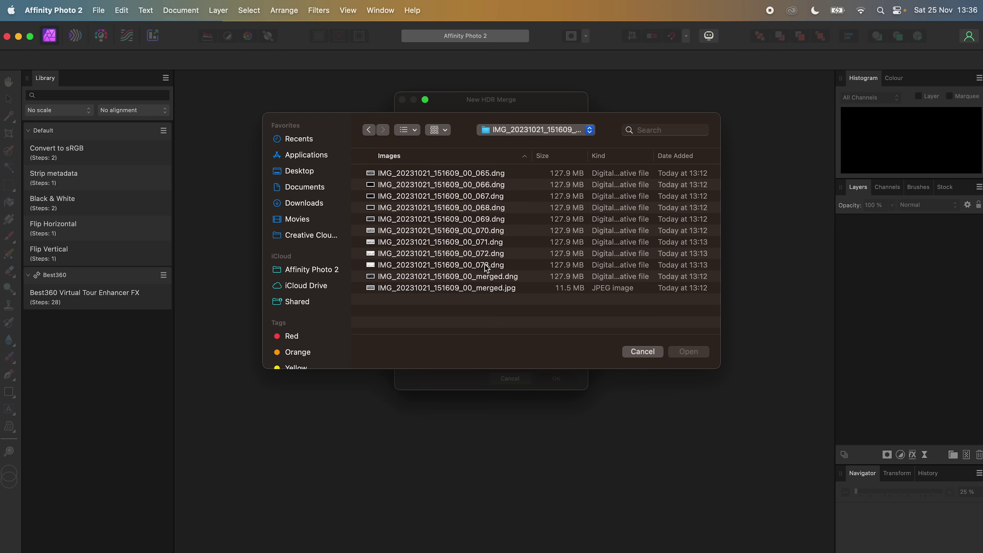
Add the nine DNG exposures 065–073, adjust the merge options, and run the merge.
left_click(488, 176)
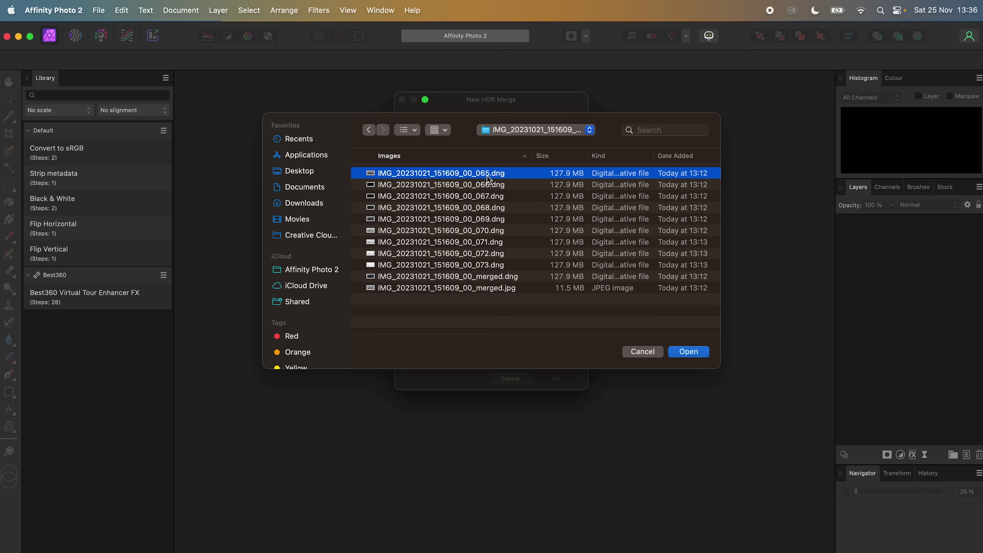
left_click(490, 266, "shift")
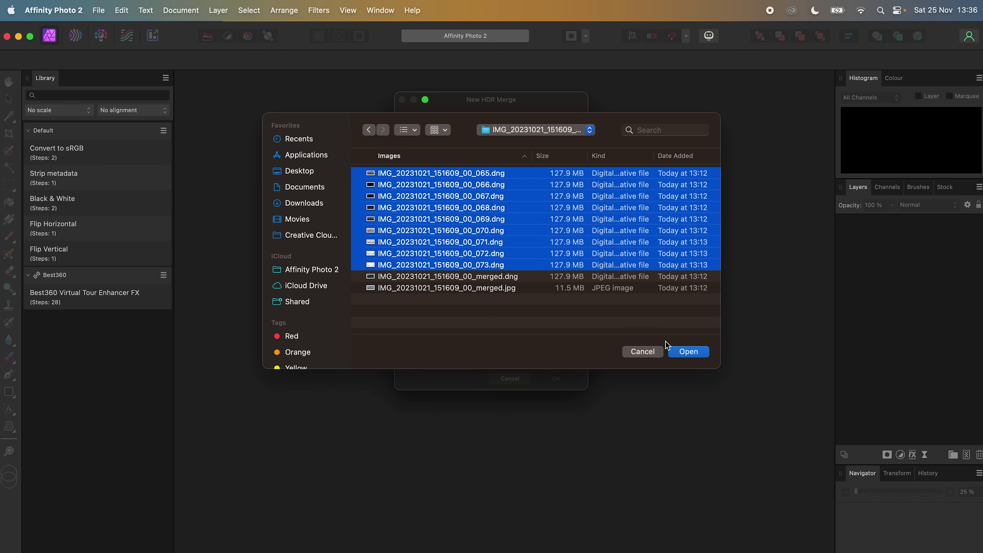
left_click(689, 352)
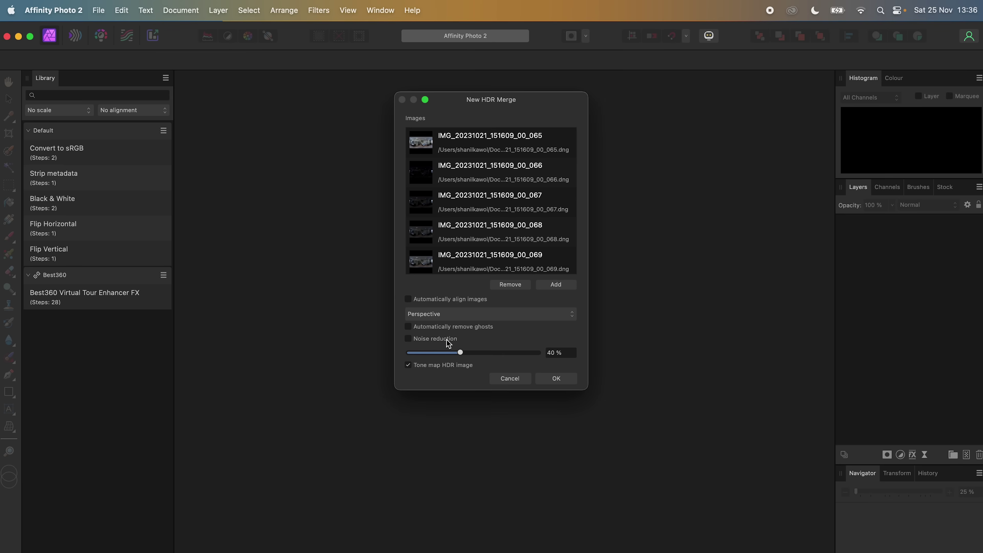
left_click(444, 363)
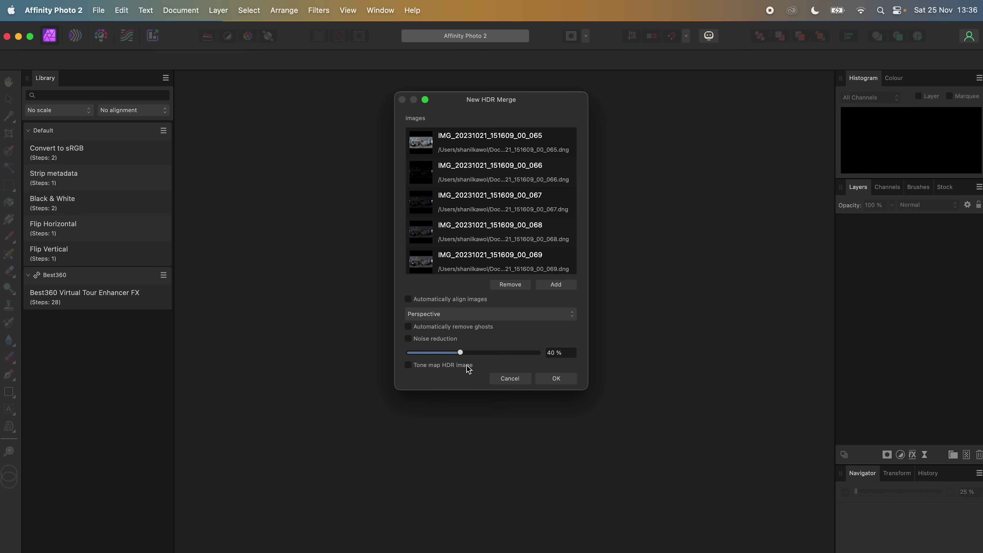
left_click(556, 378)
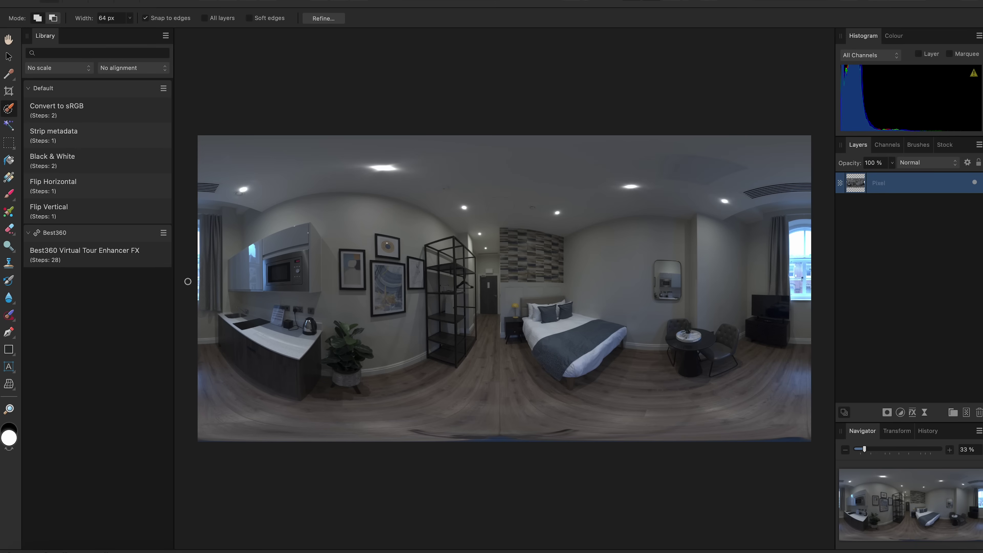
Play the Best360 Virtual Tour Enhancer FX macro from the Library on the HDR panorama.
left_click(118, 259)
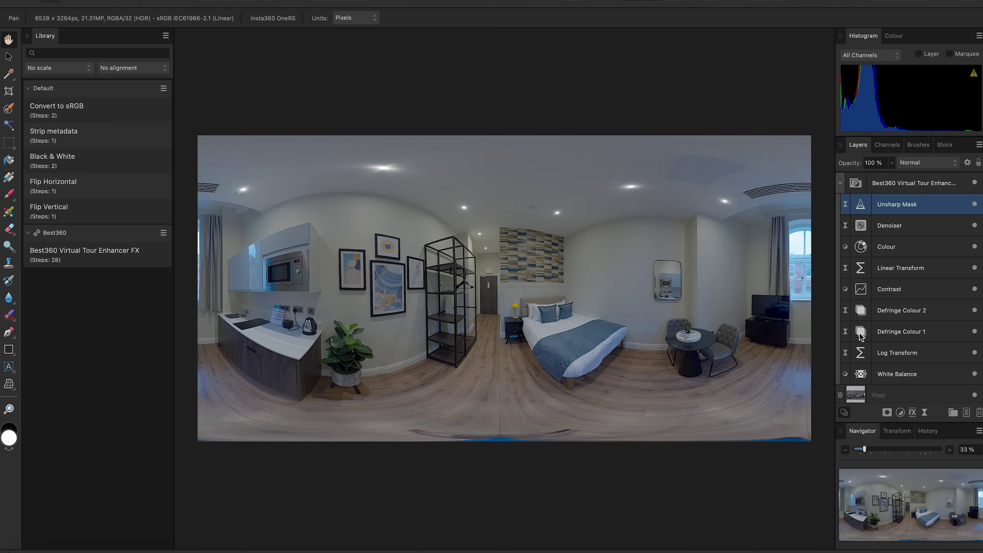
Warm the White Balance adjustment to 5%, then open the Defringe Colour adjustment's Live Defringe settings.
double_click(860, 375)
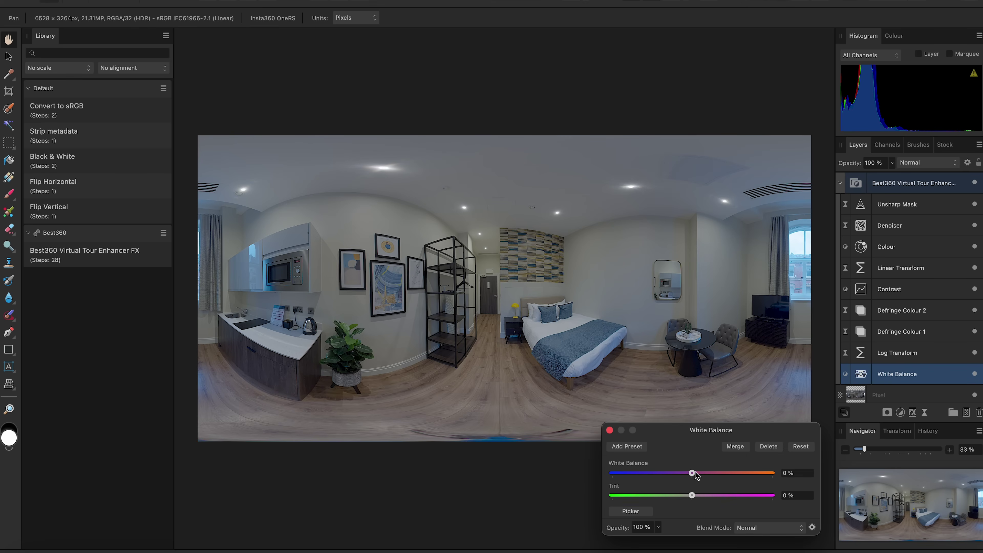
left_click_drag(694, 472, 696, 474)
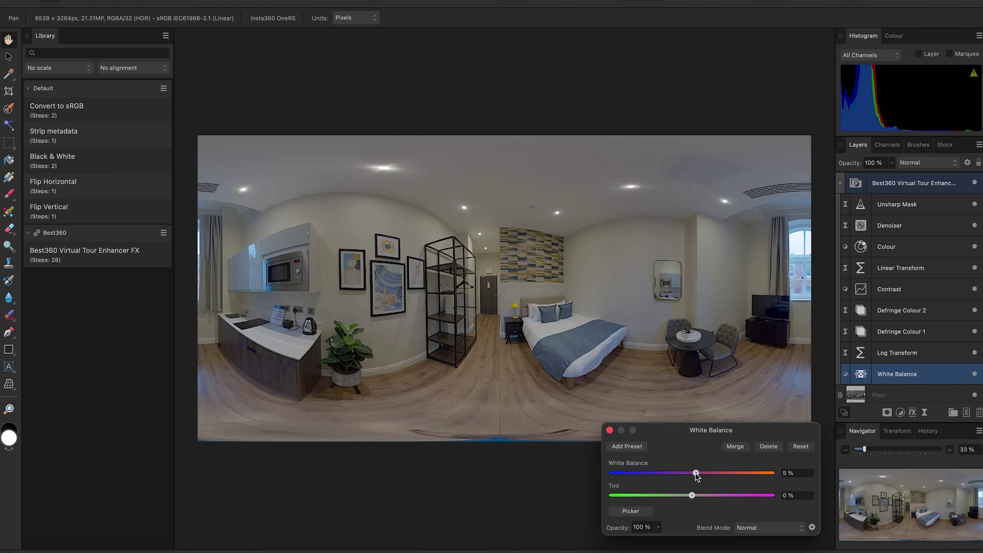
left_click(858, 333)
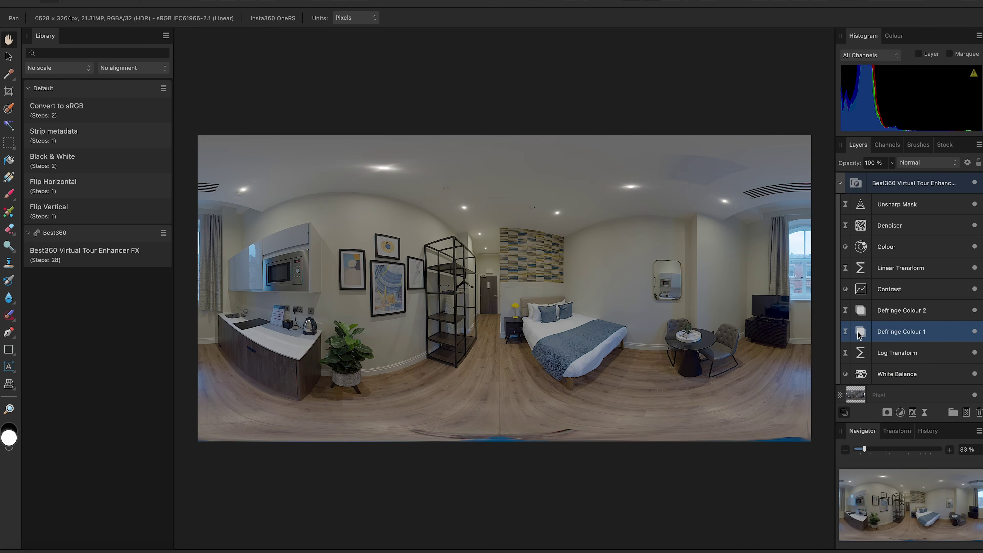
double_click(859, 333)
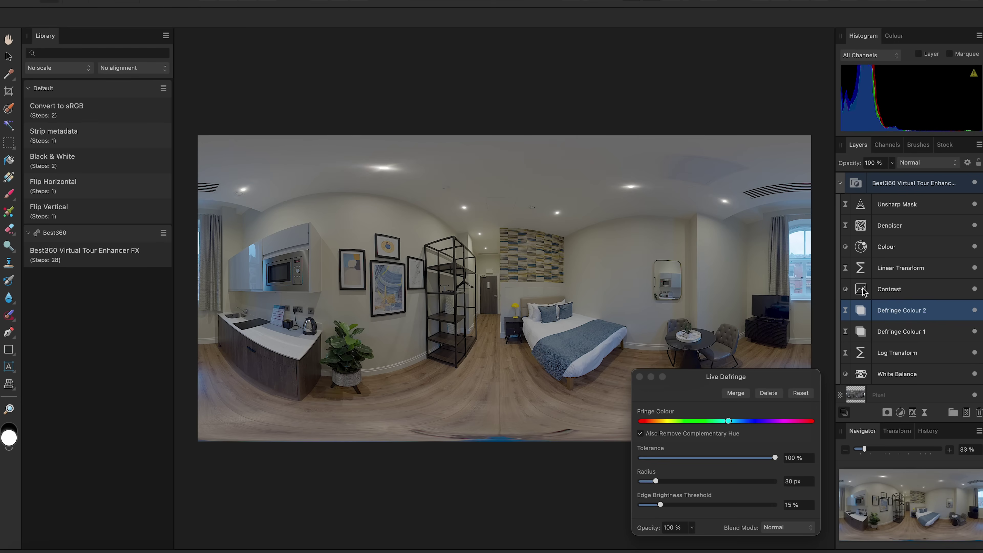
Trial-move the Contrast curve's shadow and highlight points, then undo to keep the original S-curve.
left_click(861, 289)
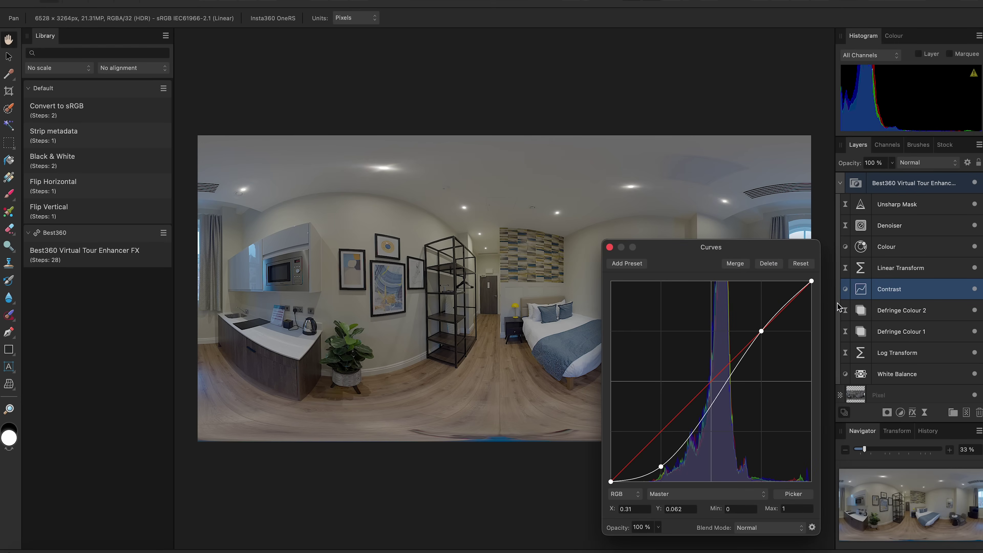
left_click_drag(663, 470, 662, 469)
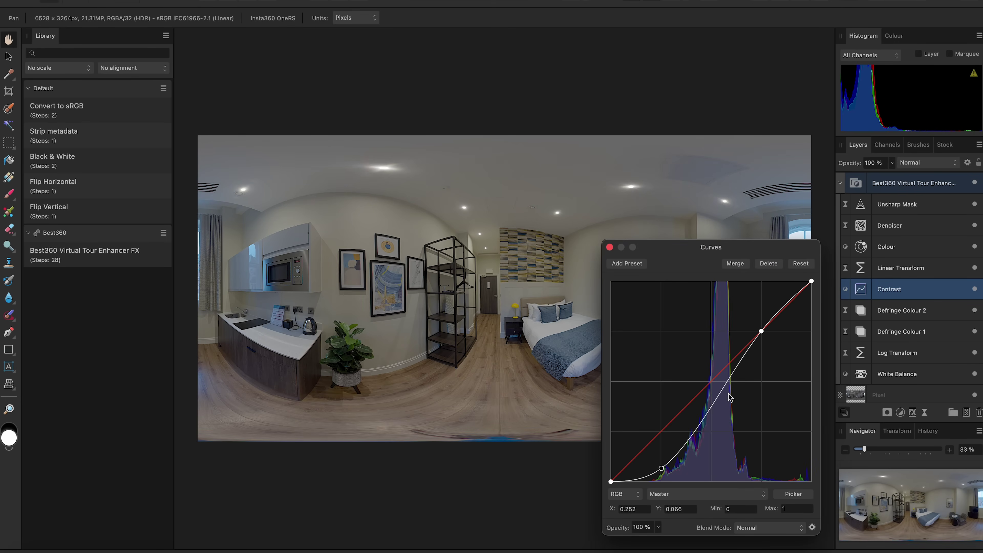
left_click(762, 332)
left_click_drag(761, 331, 762, 326)
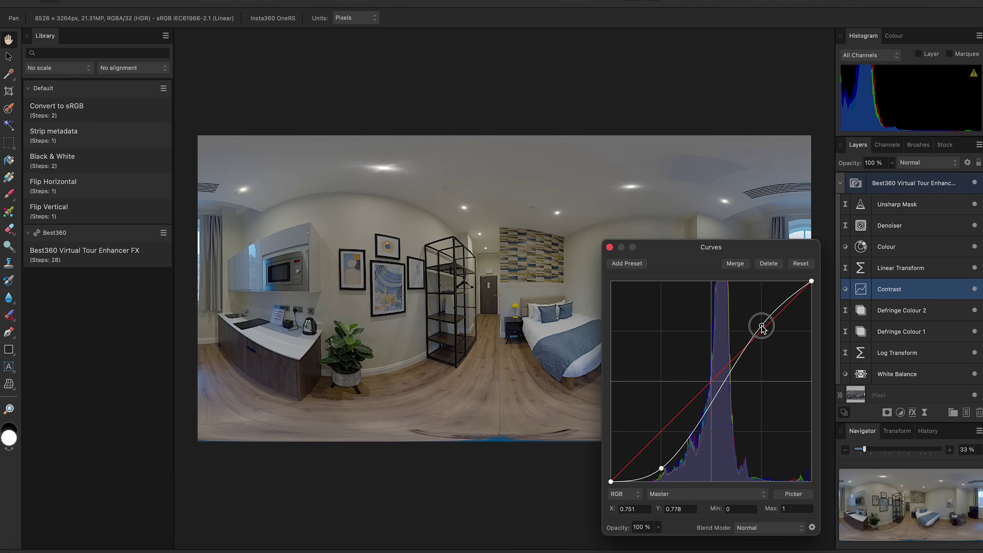
left_click_drag(661, 468, 669, 469)
key("super+z")
key("super+z")
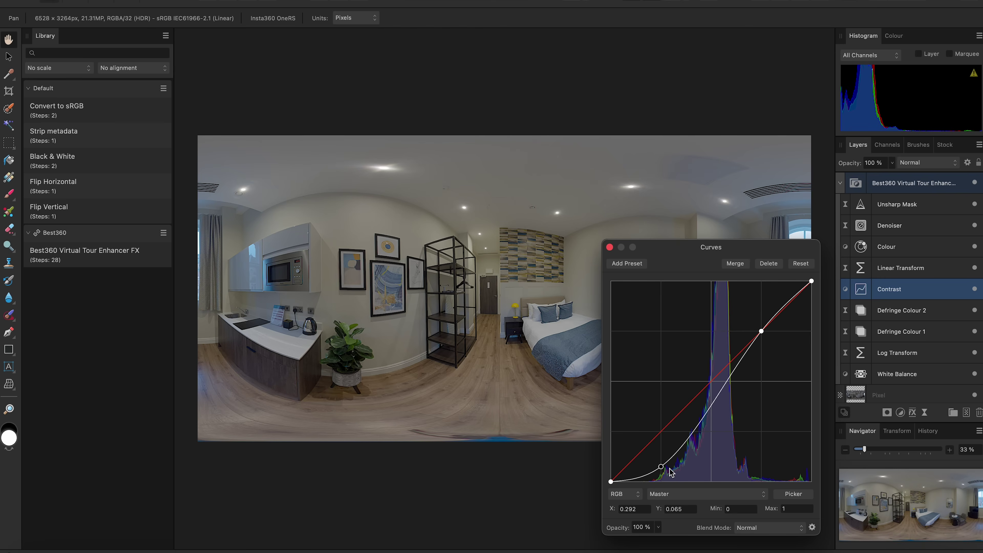
Try small HSL saturation and denoise changes, undoing both to keep their original values.
double_click(860, 248)
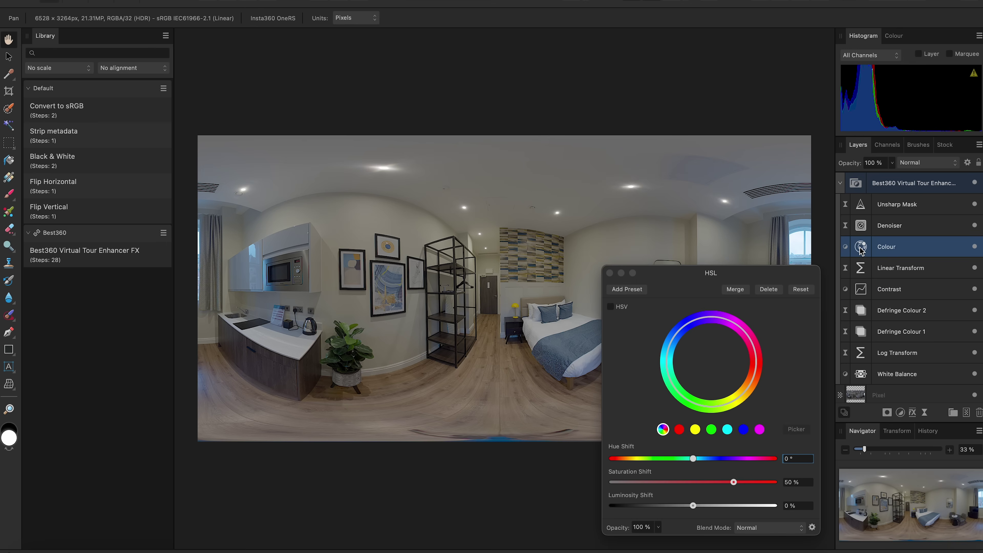
mouse_move(733, 481)
left_mouse_down()
mouse_move(655, 482)
mouse_move(744, 479)
left_mouse_up()
key("super+z")
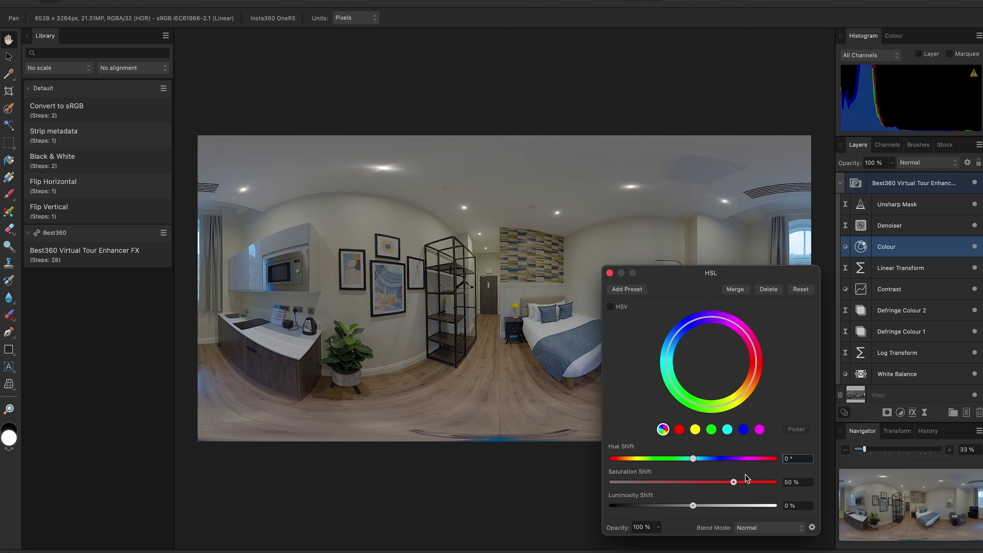
left_click(863, 226)
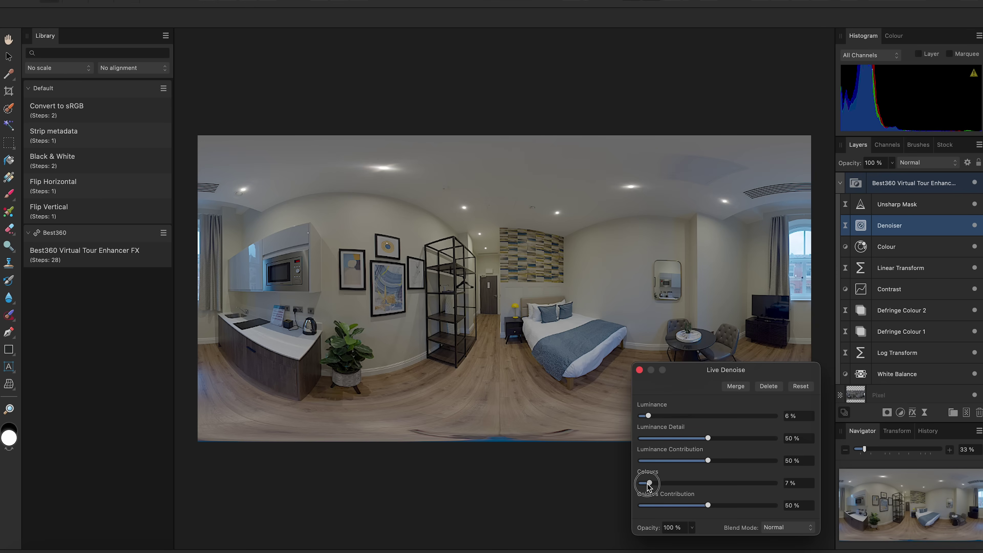
key("super+z")
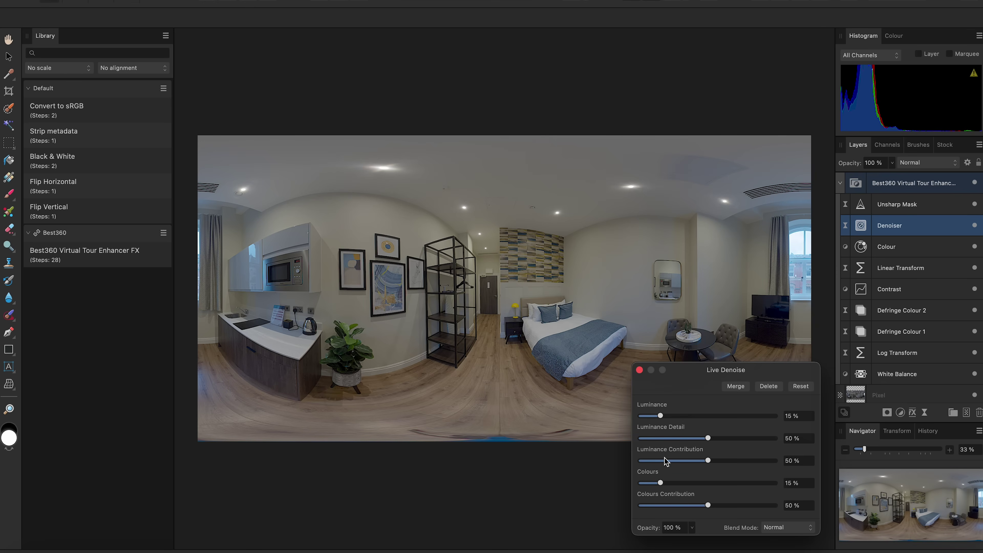
Set the Unsharp Mask sharpening to a 0.6 px radius and 0.716 factor.
left_click(862, 207)
left_click(861, 207)
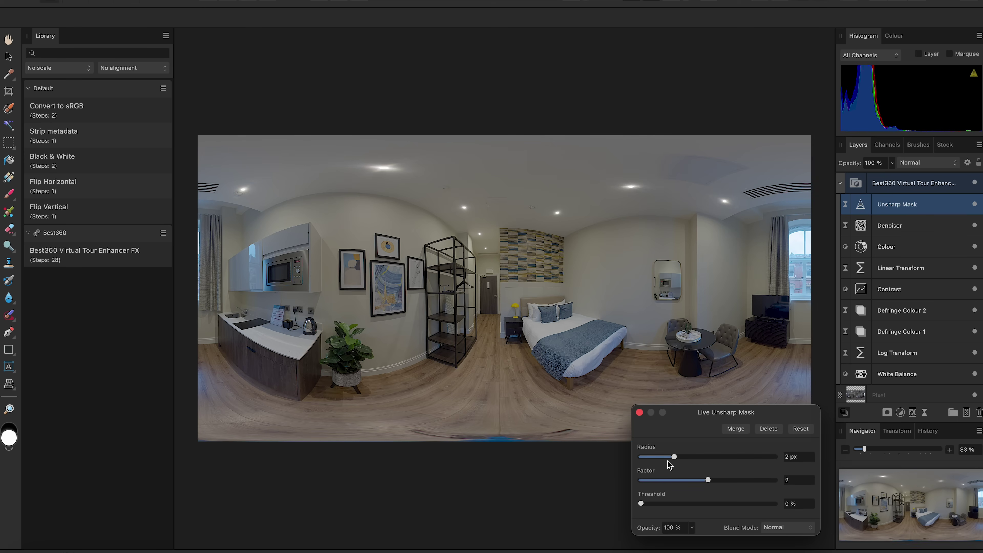
left_click_drag(675, 457, 659, 457)
left_click_drag(706, 483, 664, 483)
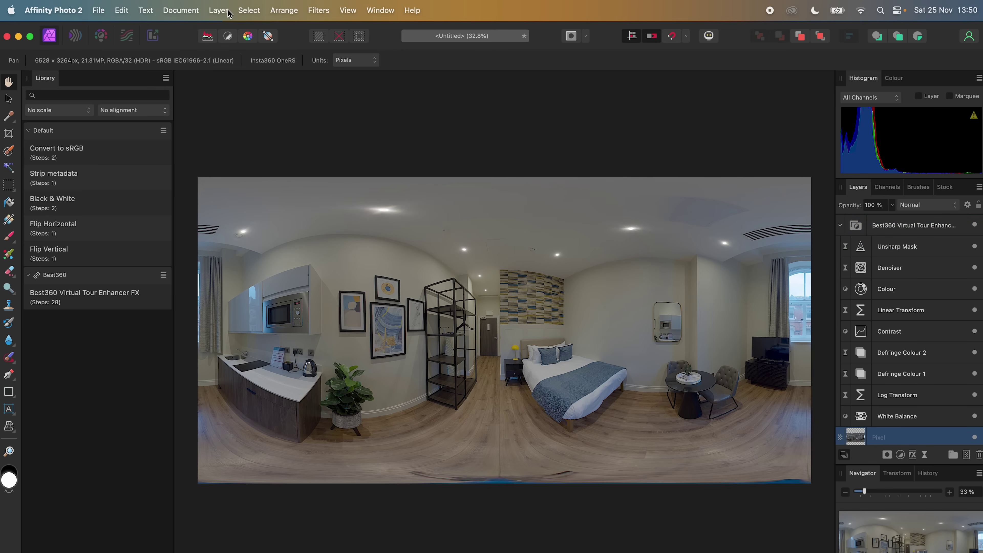
Apply an equirectangular live projection, try a 63° heading, then recentre the view to 90°.
left_click(218, 10)
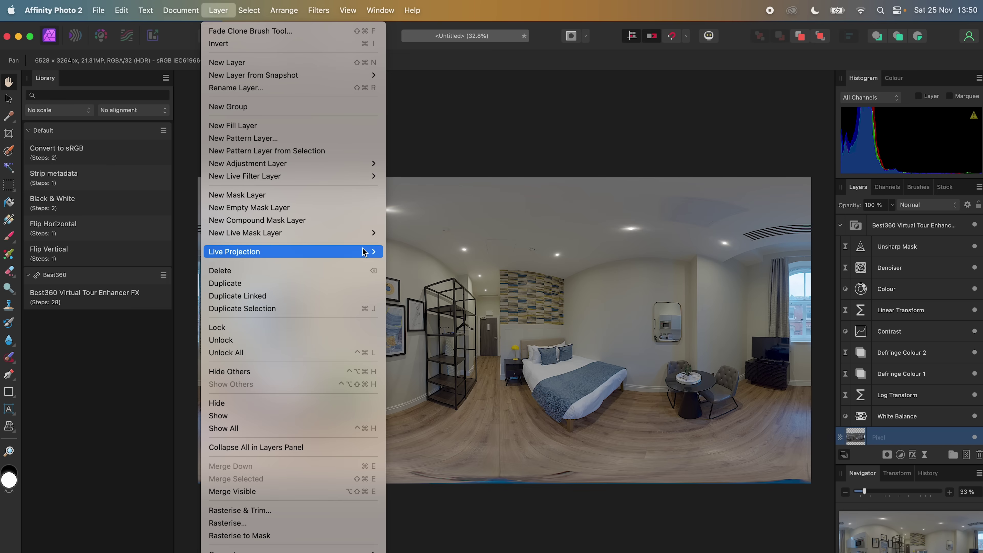
mouse_move(366, 251)
left_click(420, 283)
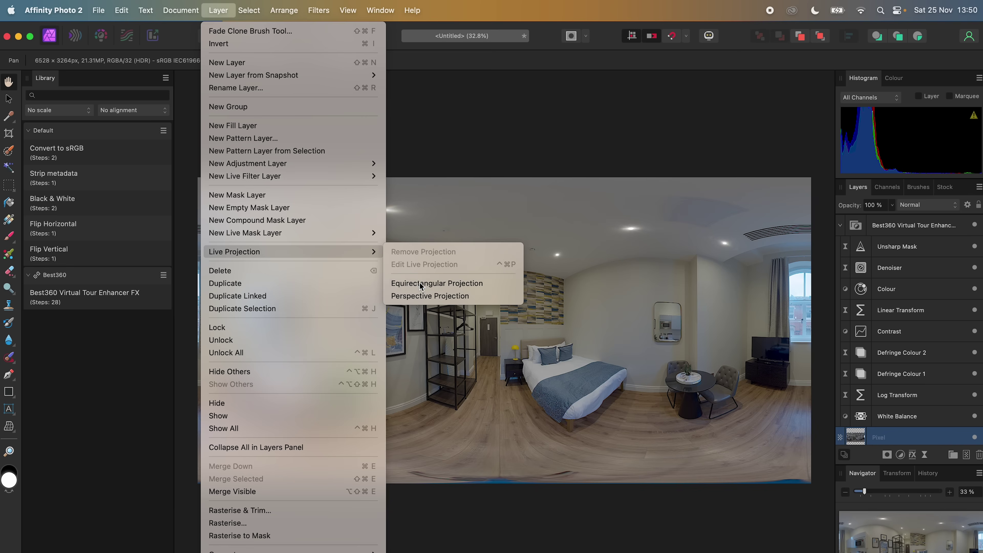
left_click(61, 60)
left_click_drag(61, 73, 54, 75)
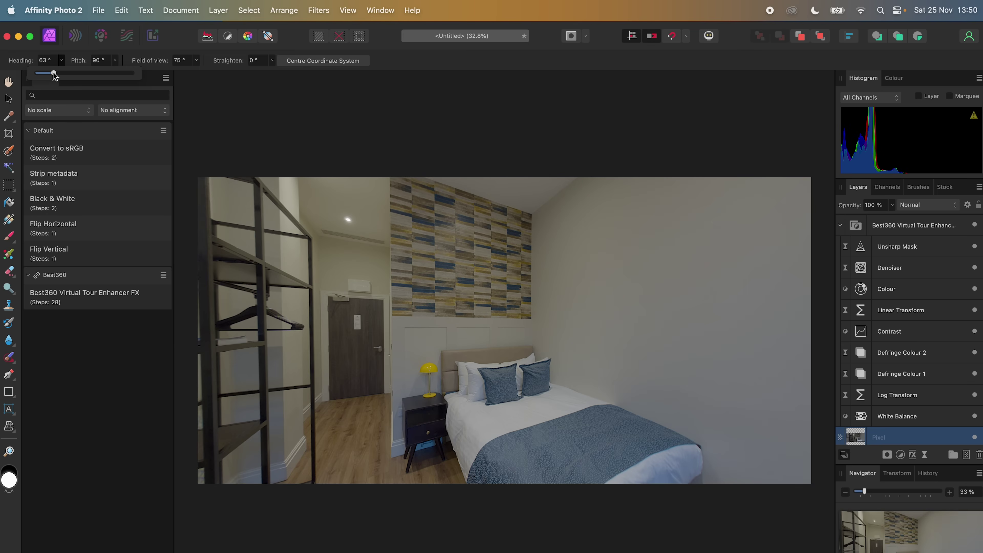
left_click(299, 62)
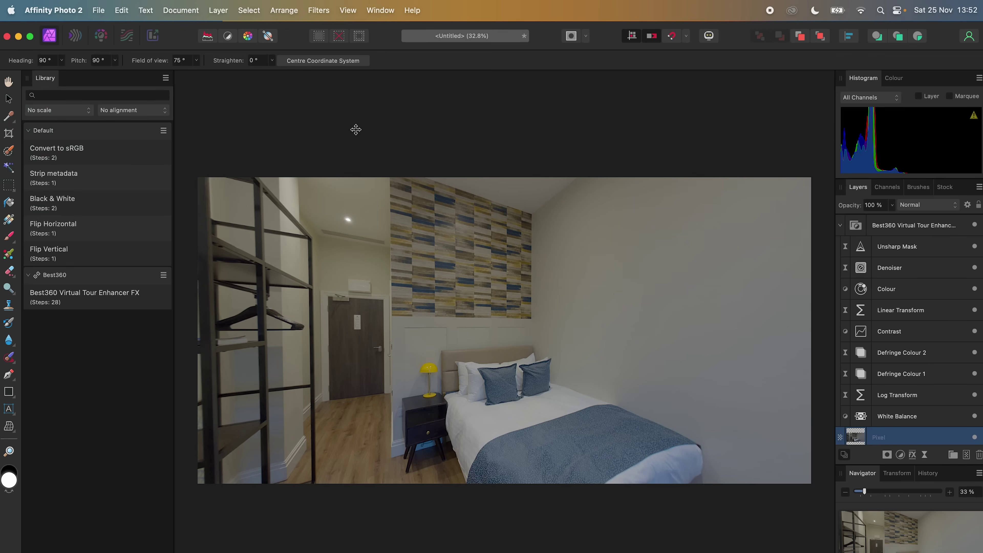
Resume editing the live projection and tilt the view straight down onto the tripod.
left_click(218, 10)
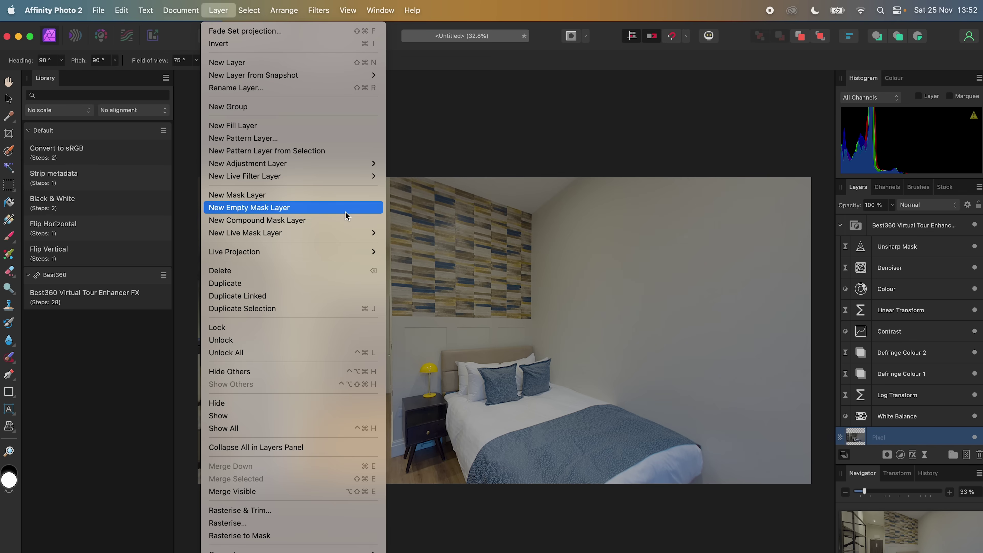
mouse_move(367, 255)
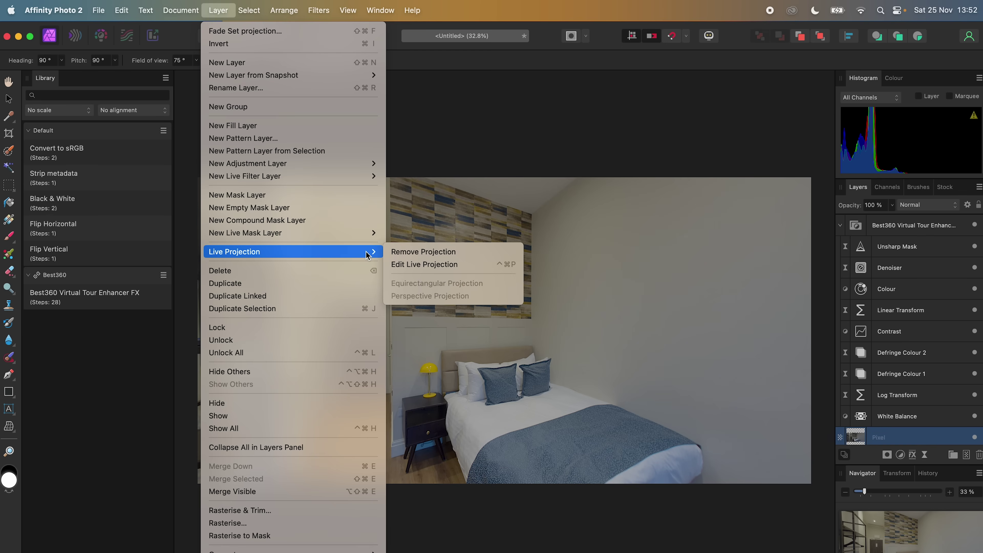
left_click(415, 267)
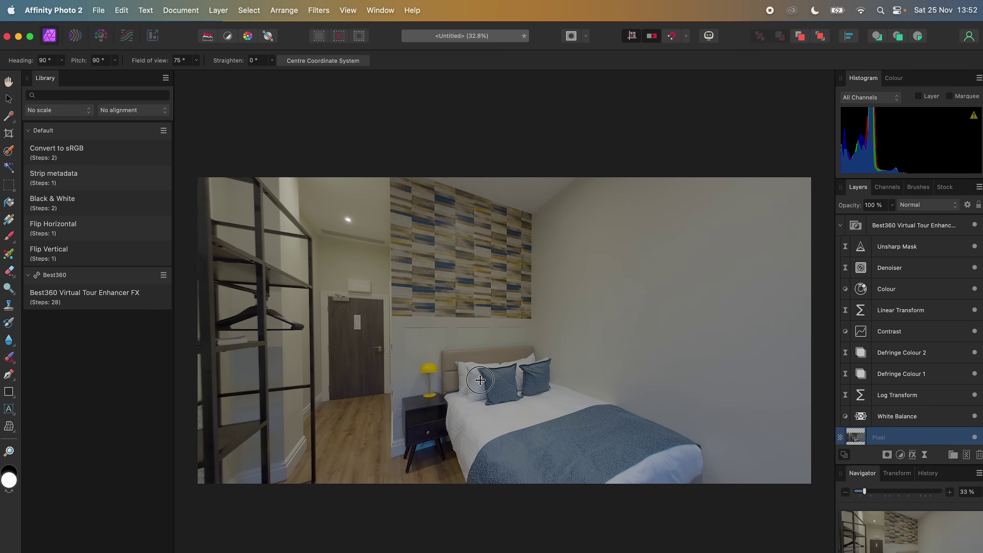
left_click_drag(479, 379, 483, 451)
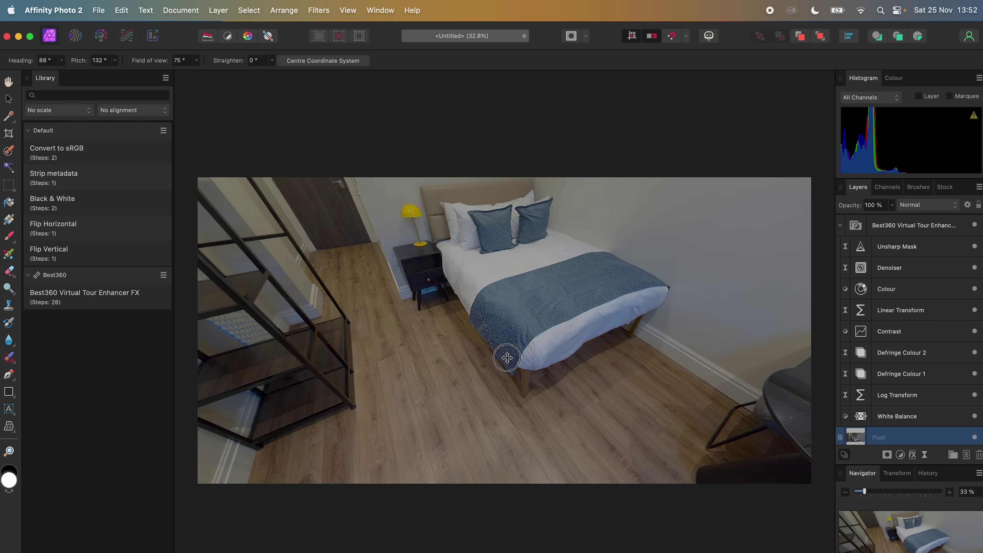
left_click_drag(505, 356, 506, 429)
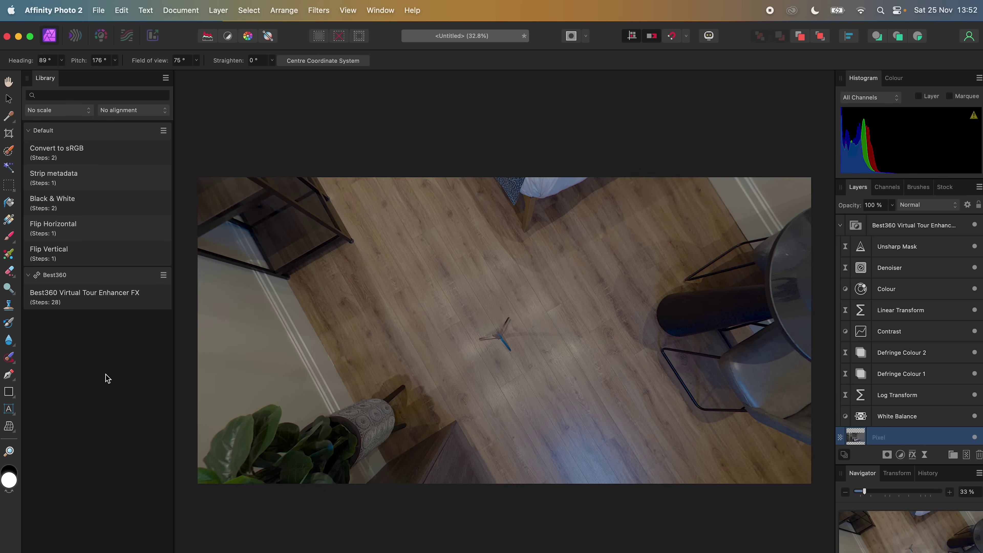
Paint out the tripod with the Inpainting Brush at about 150 px width.
left_click(9, 357)
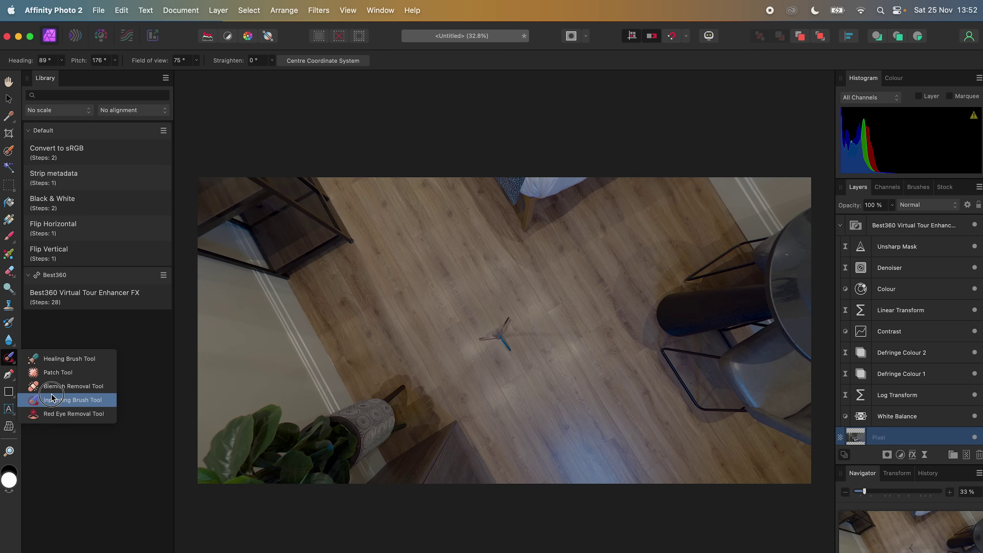
left_click(44, 400)
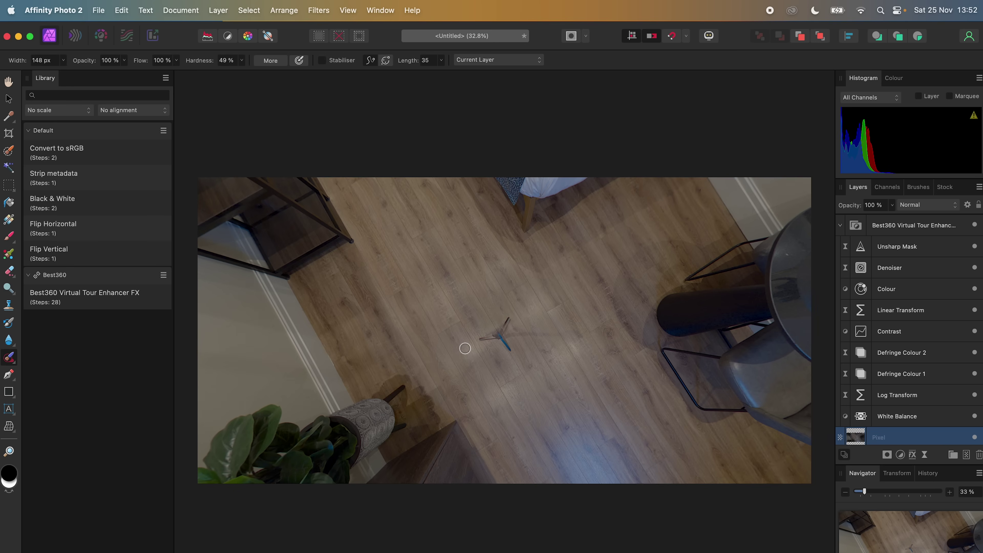
left_click(63, 60)
left_click_drag(64, 73, 63, 75)
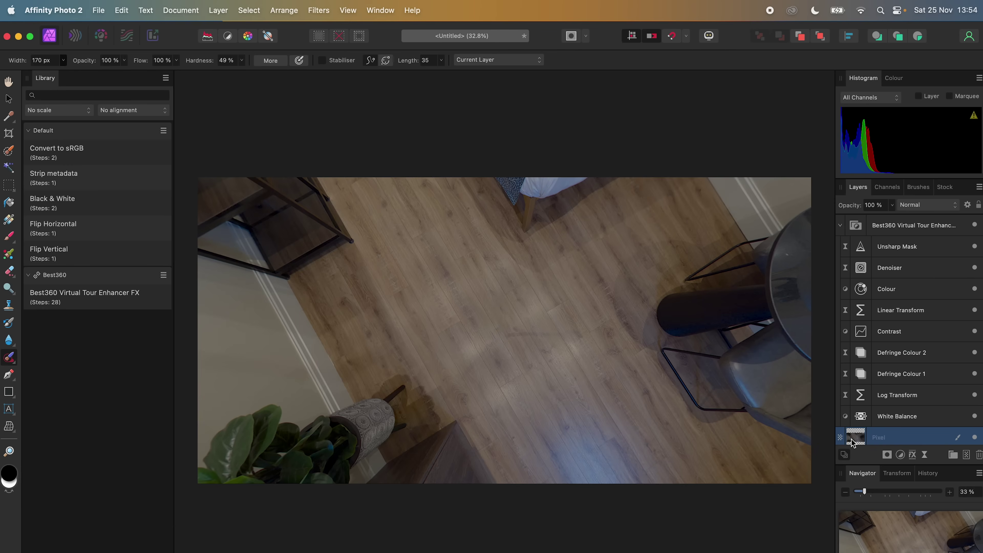
left_click(219, 10)
Remove the live projection and set up a JPEG export with the Best quality preset.
mouse_move(364, 253)
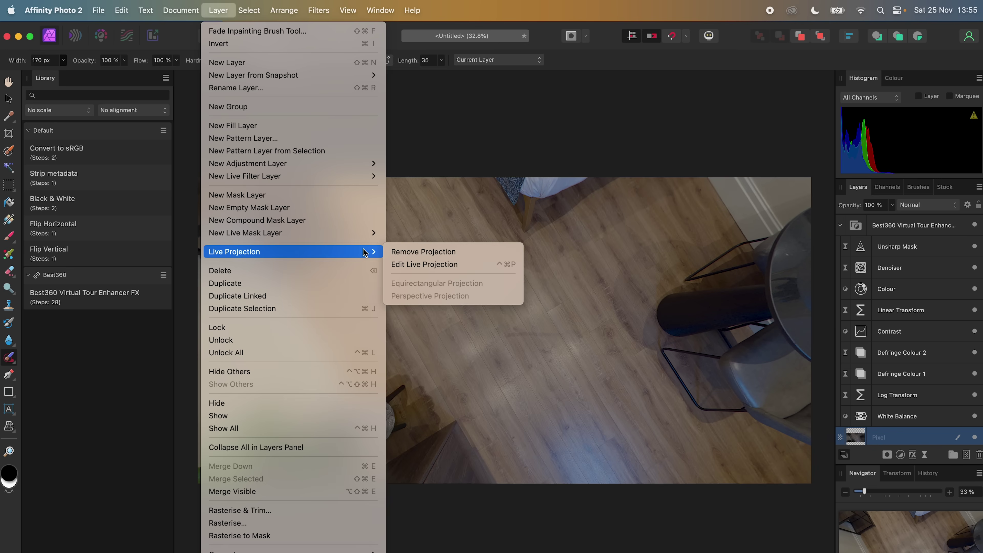
left_click(403, 252)
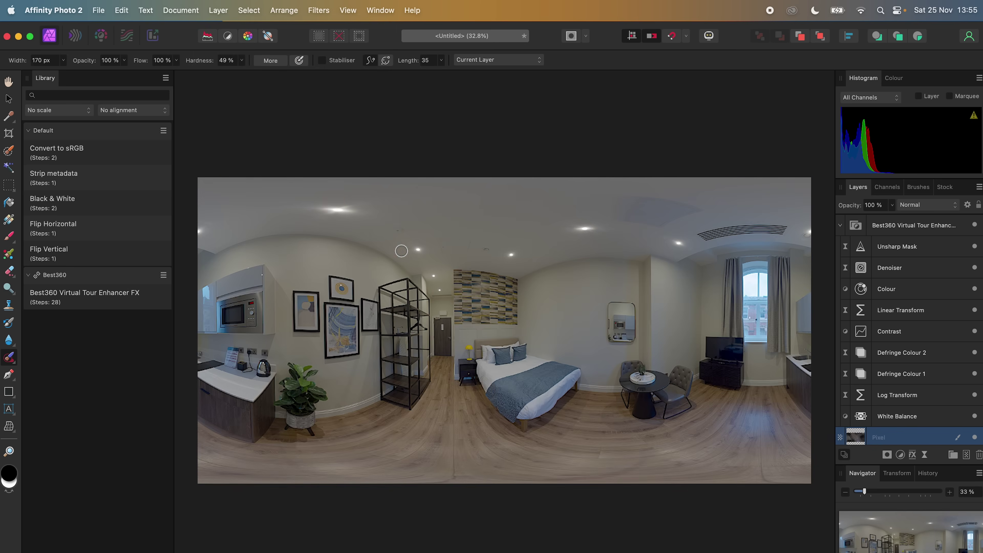
left_click(98, 11)
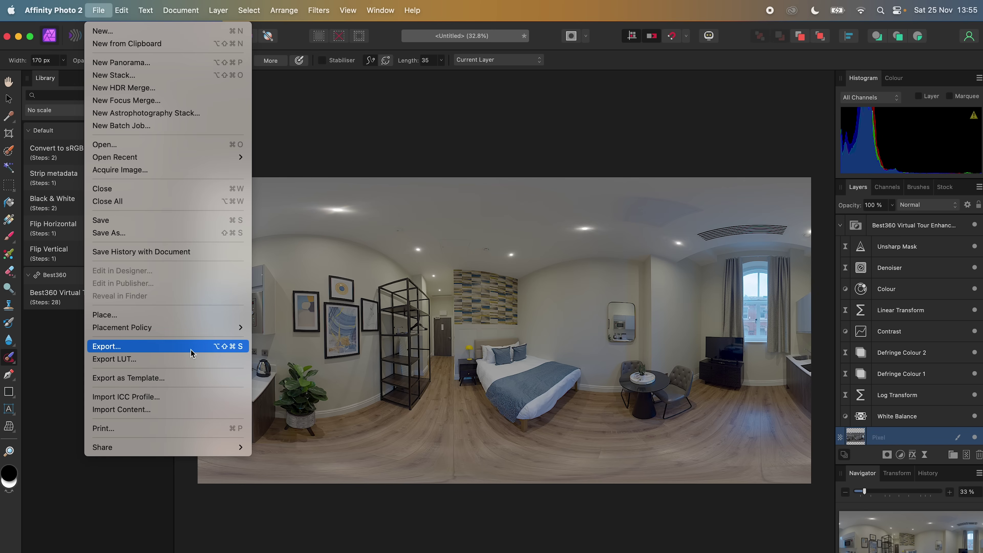
left_click(192, 350)
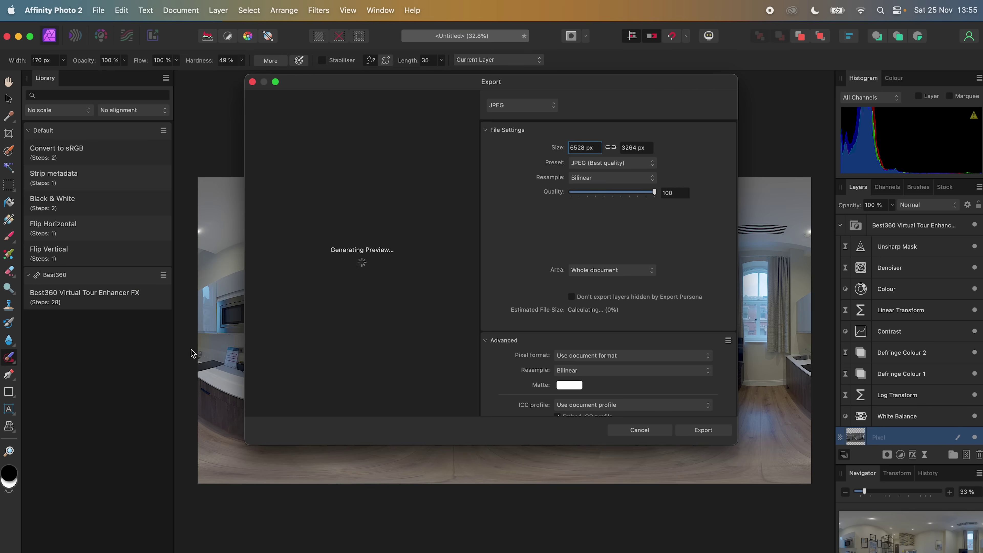
left_click(549, 109)
left_click(548, 106)
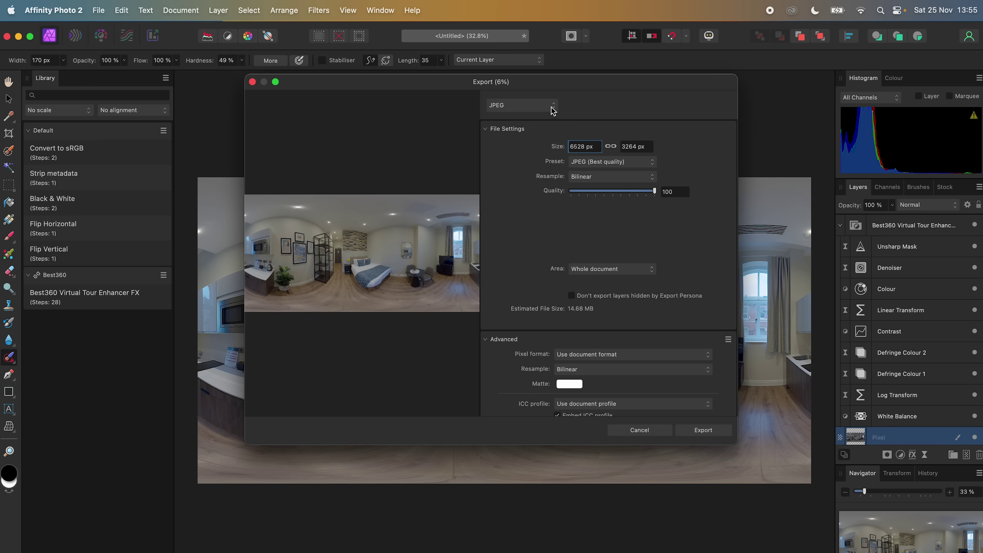
left_click(628, 163)
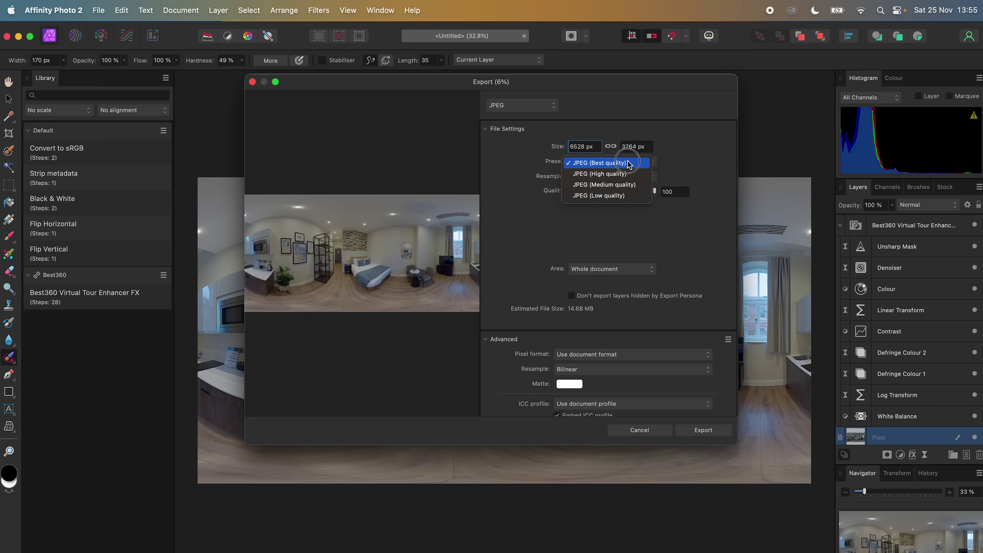
left_click(628, 163)
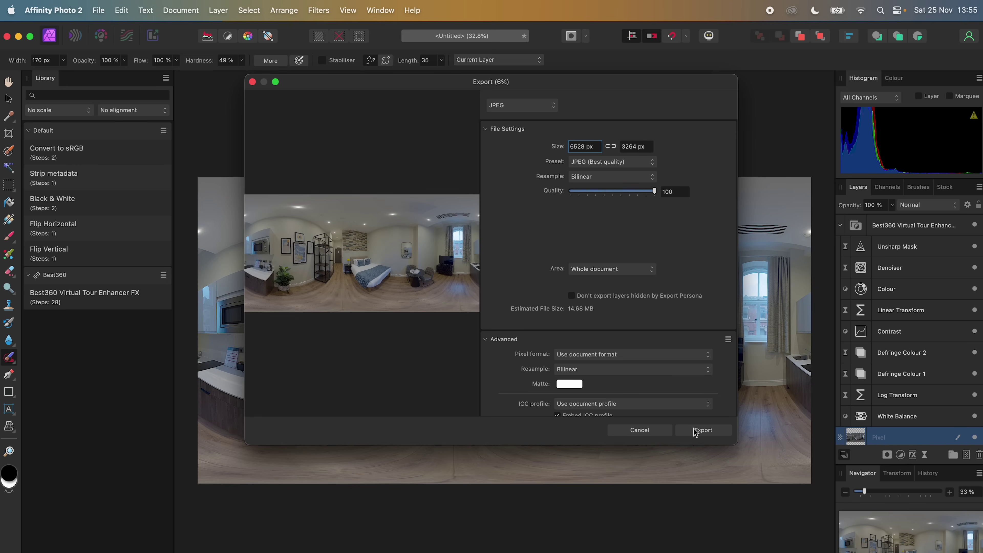
Save the export as gresham-aparthotel-room-1 in Documents > Virtual Tours > Gresham > Exports.
left_click(703, 430)
type("gresham-aparthotel-room")
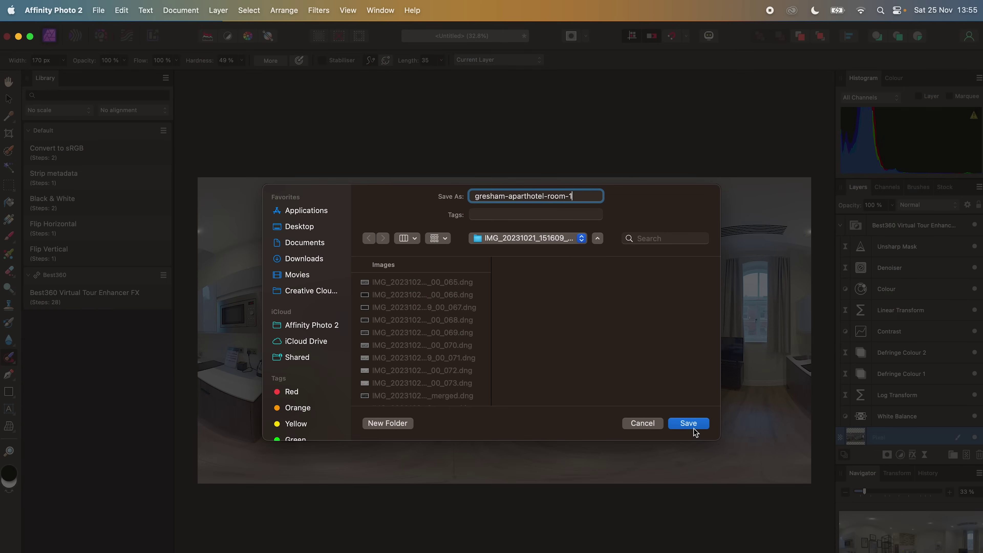
type("-1")
left_click(325, 245)
scroll(408, 340, "down", 3)
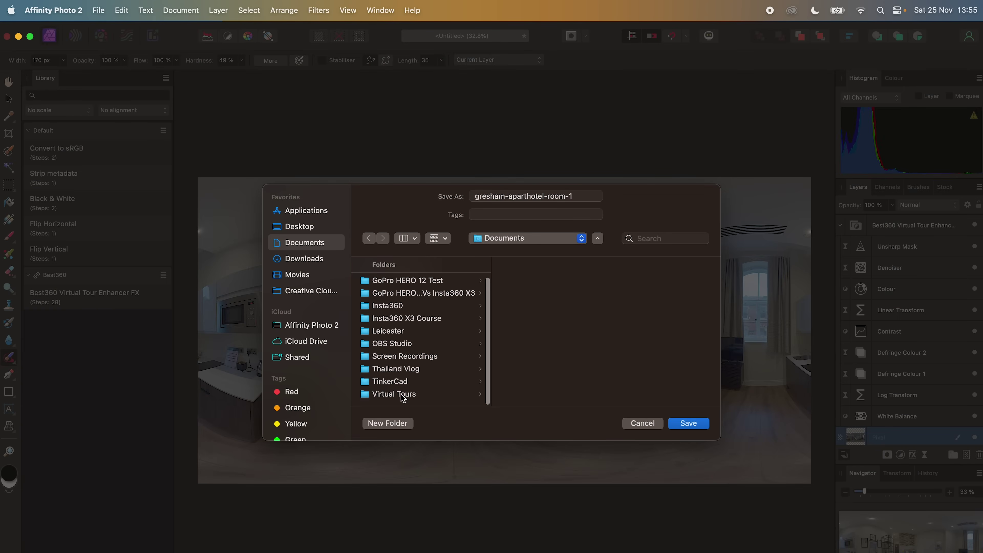
left_click(402, 394)
left_click(540, 285)
left_click(611, 283)
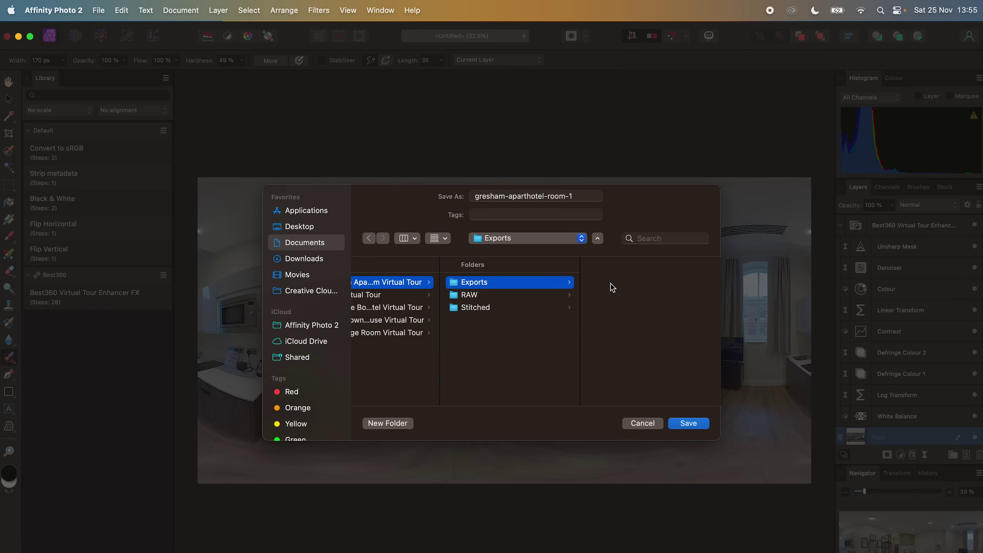
left_click(692, 426)
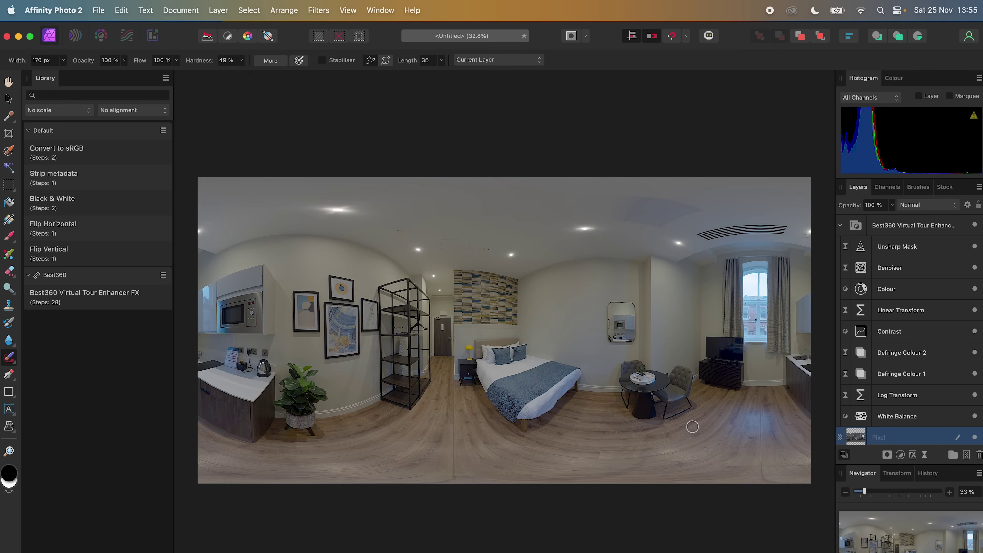
Drag gresham-aparthotel-room-1.jpg from the Gresham Exports folder into GoPro VR Player.
key("v")
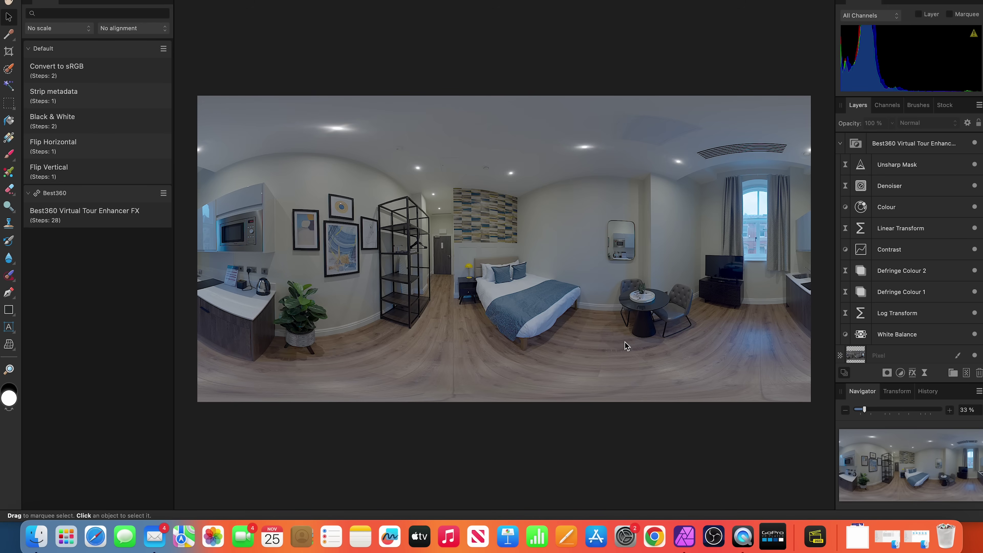
left_click(771, 535)
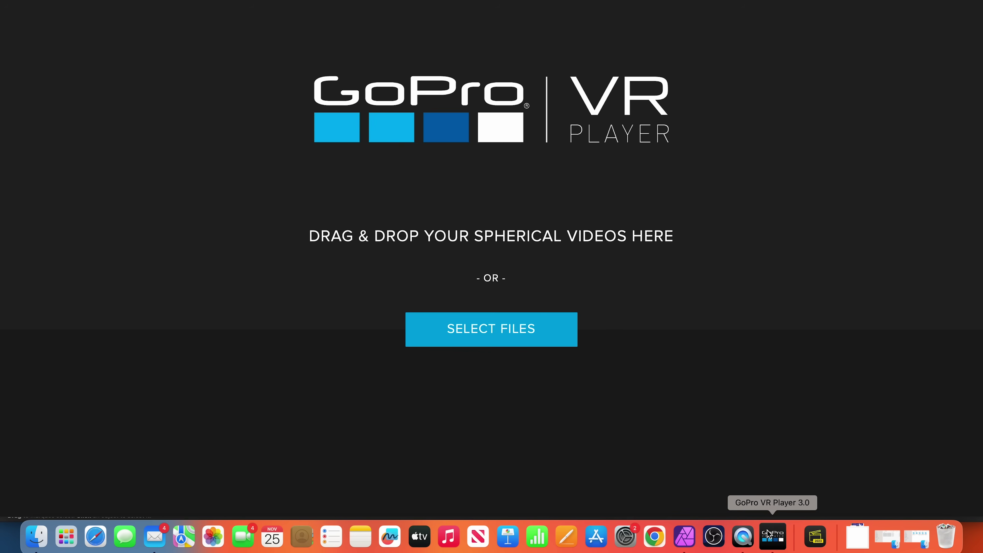
left_click(49, 527)
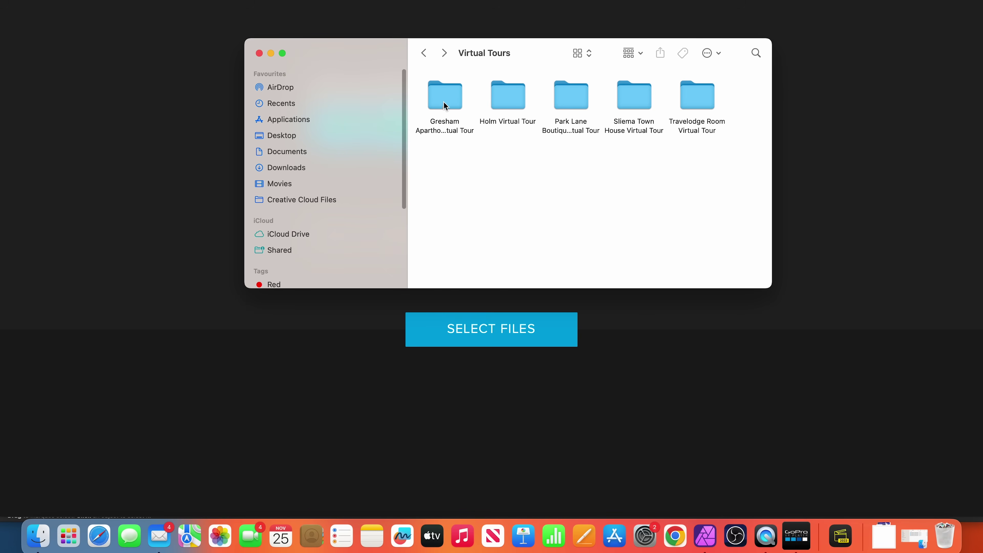
double_click(445, 101)
double_click(452, 93)
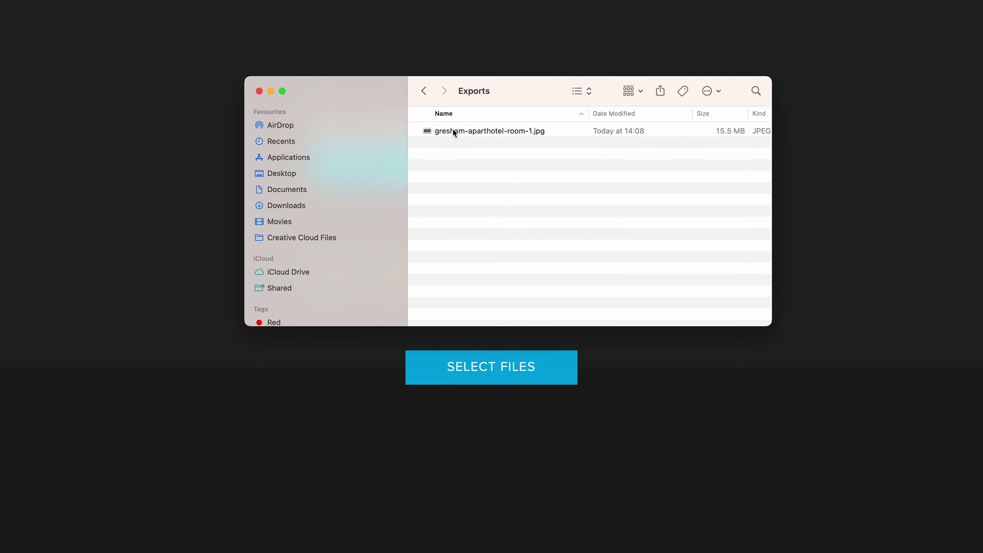
left_click_drag(457, 133, 219, 395)
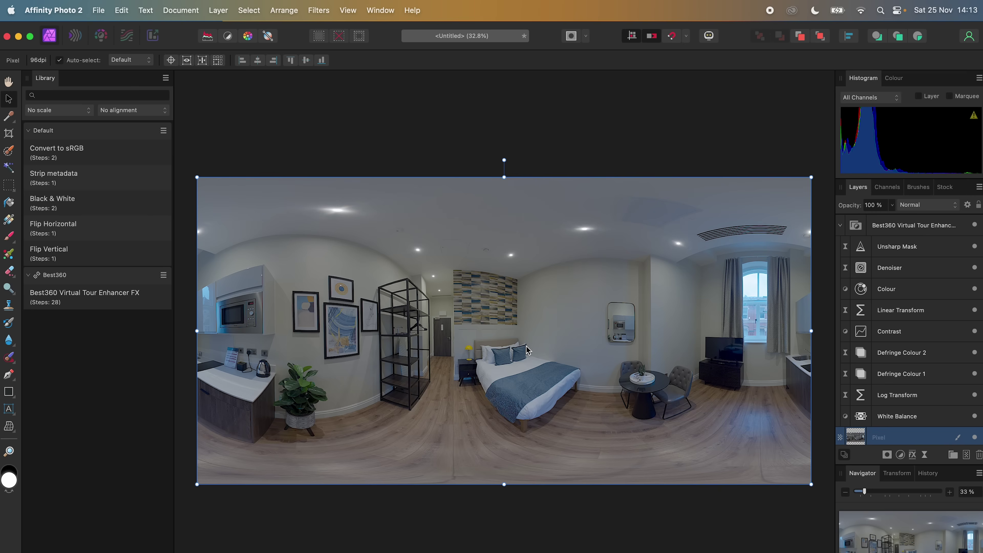
Start a new HDR merge and add DNGs 092–100 from the Stitched 092_100 folder.
left_click(99, 10)
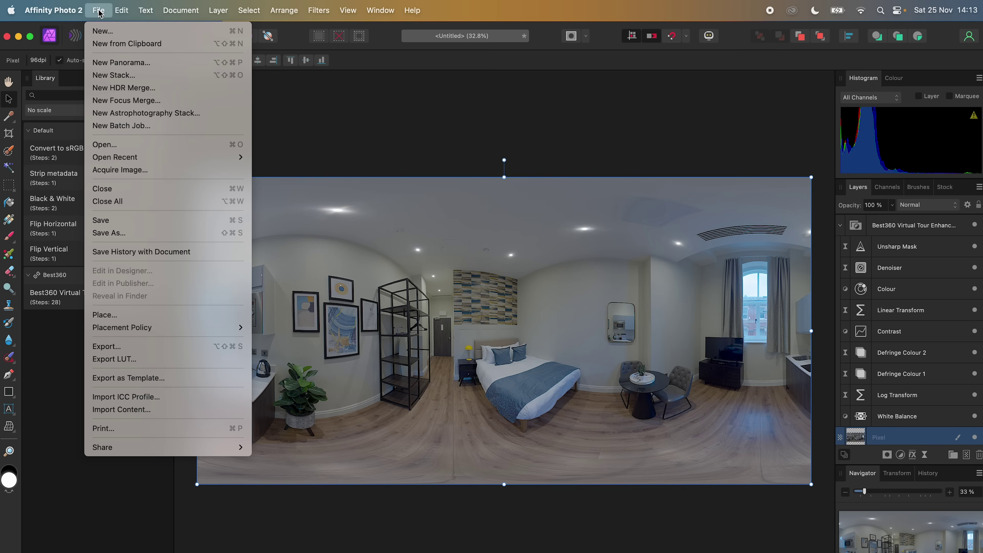
left_click(125, 87)
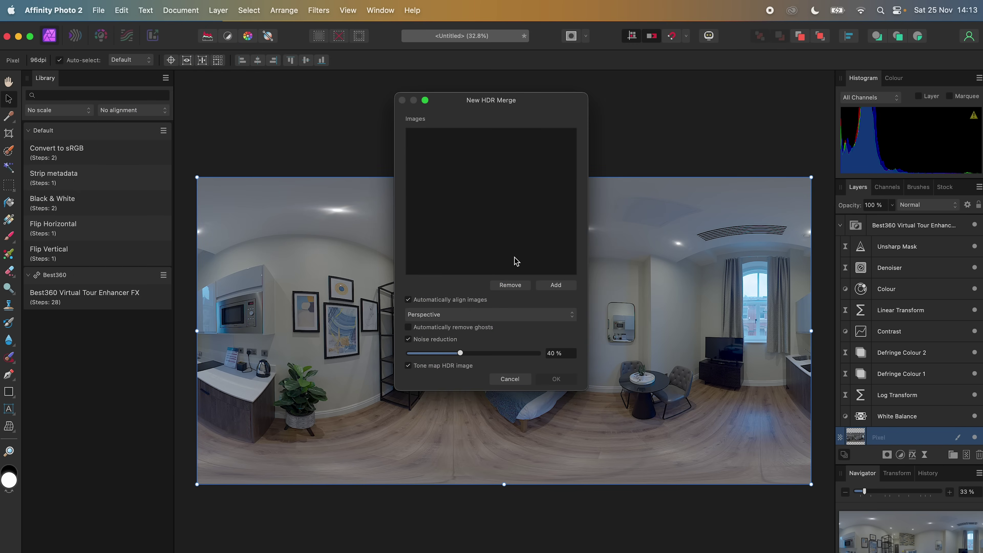
left_click(554, 287)
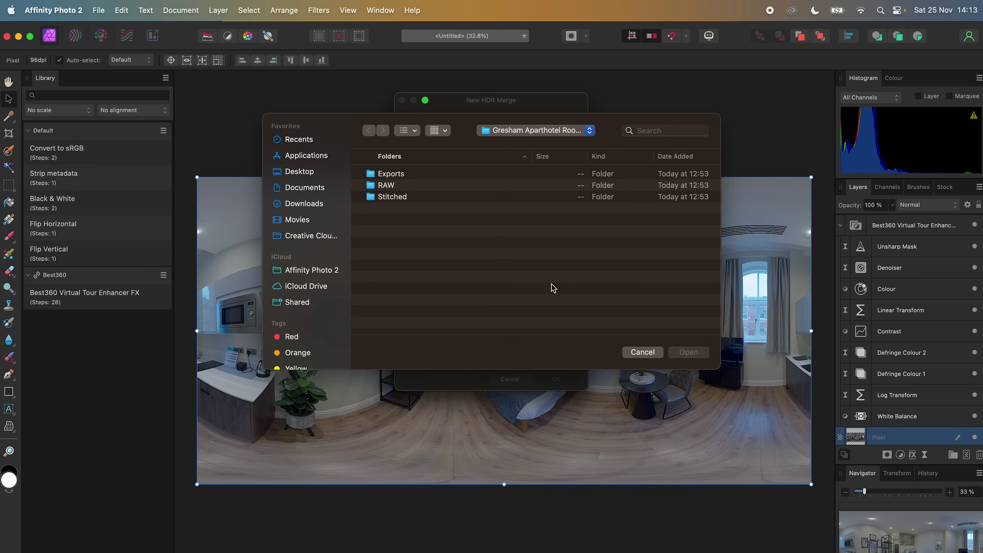
double_click(392, 197)
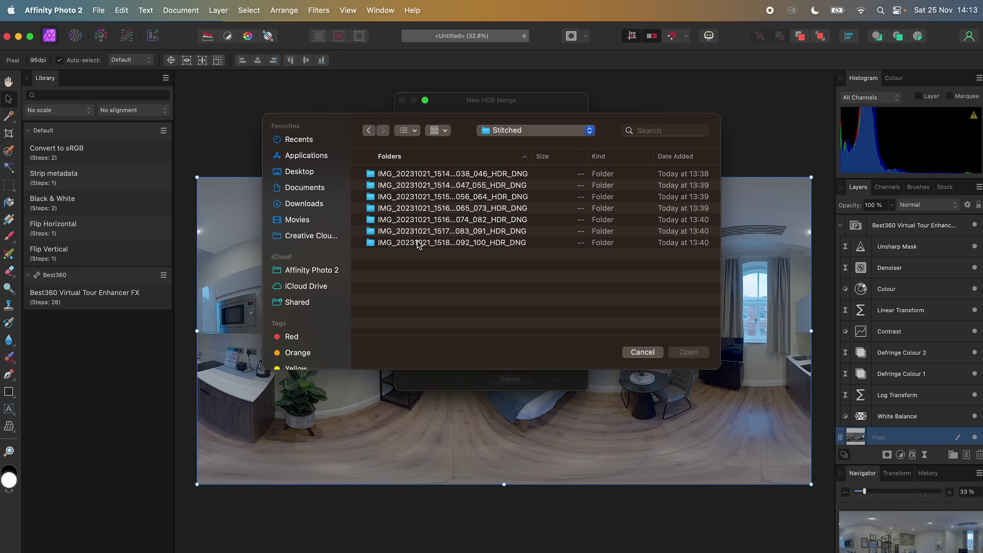
double_click(418, 243)
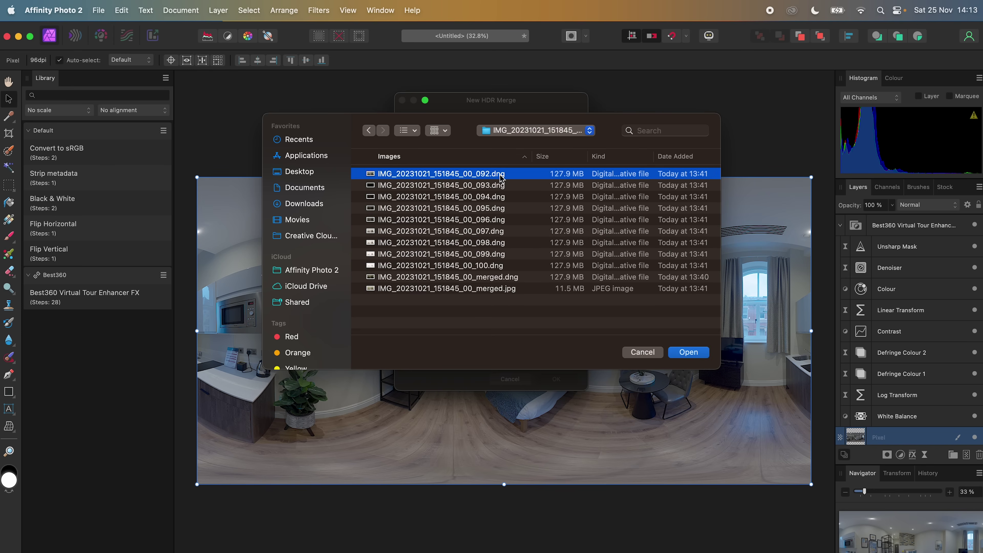
left_click(502, 267, "shift")
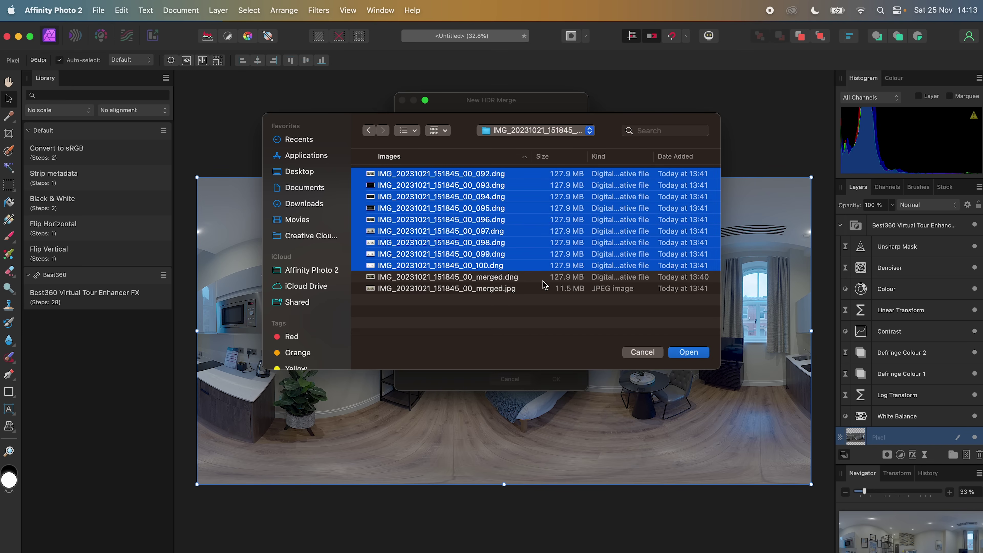
left_click(688, 352)
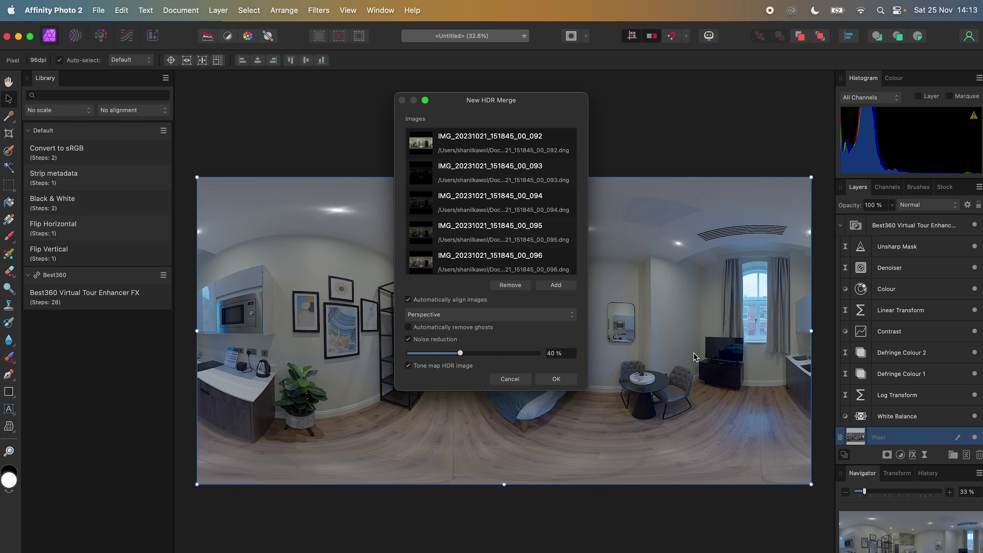
Turn off auto-alignment and noise reduction, then run the HDR merge.
left_click(481, 301)
left_click(443, 344)
left_click(557, 378)
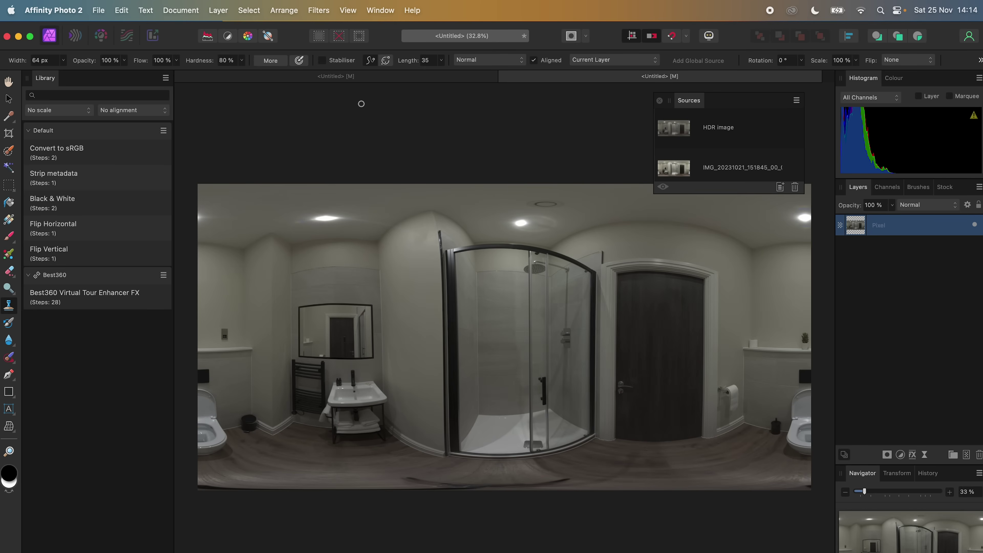
Copy the bedroom's Best360 Virtual Tour Enhancer group and paste it into the bathroom HDR document.
left_click(348, 78)
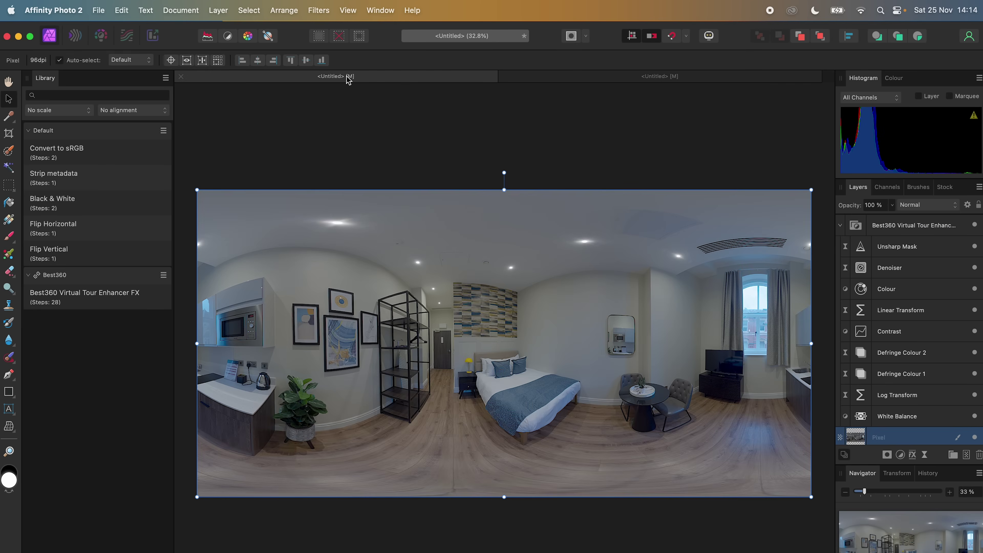
left_click(572, 79)
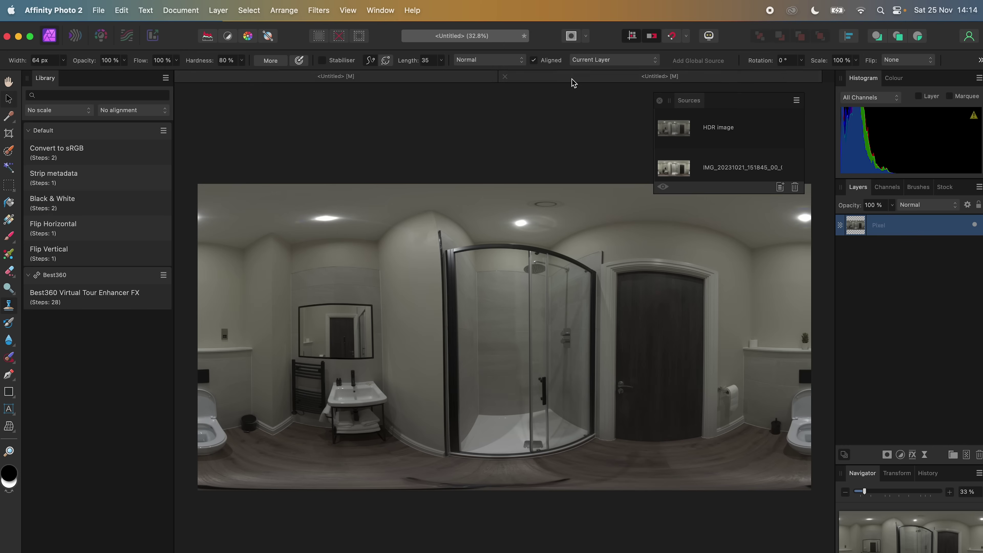
left_click(388, 80)
left_click(877, 225)
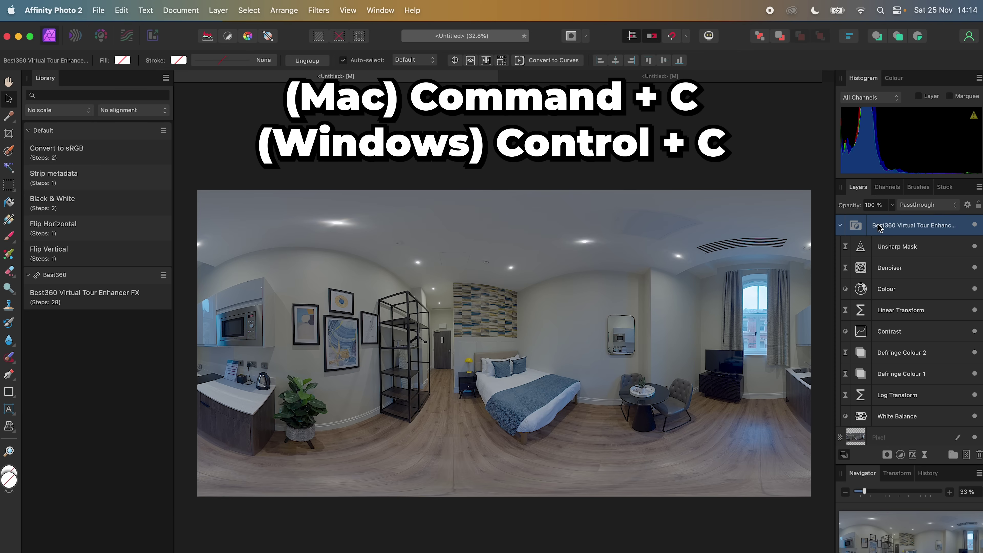
left_click(674, 78)
key("s")
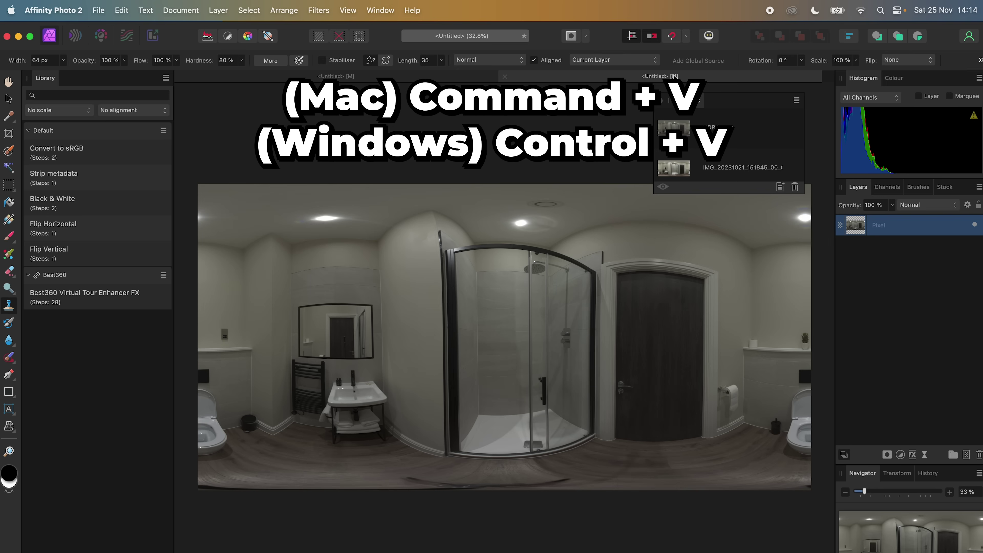
key("super+v")
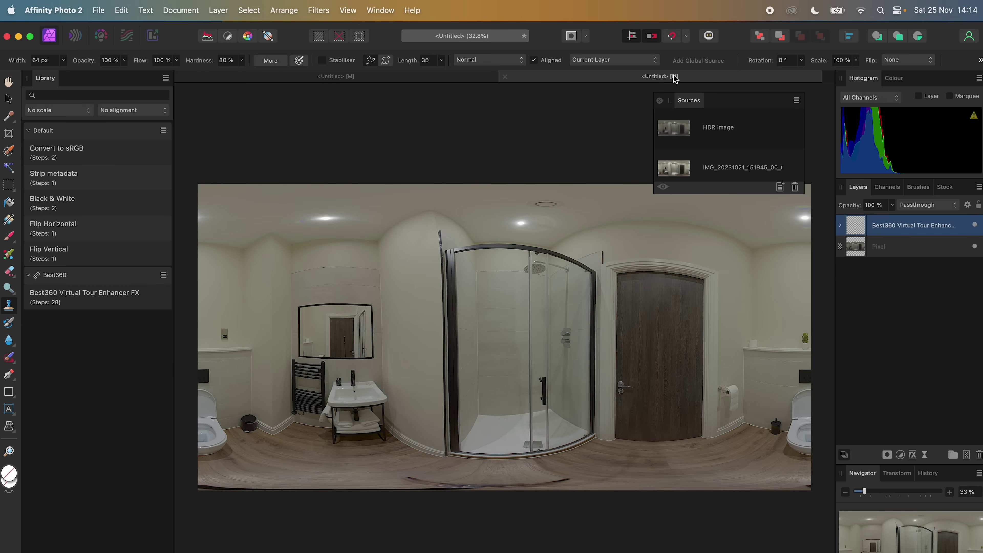